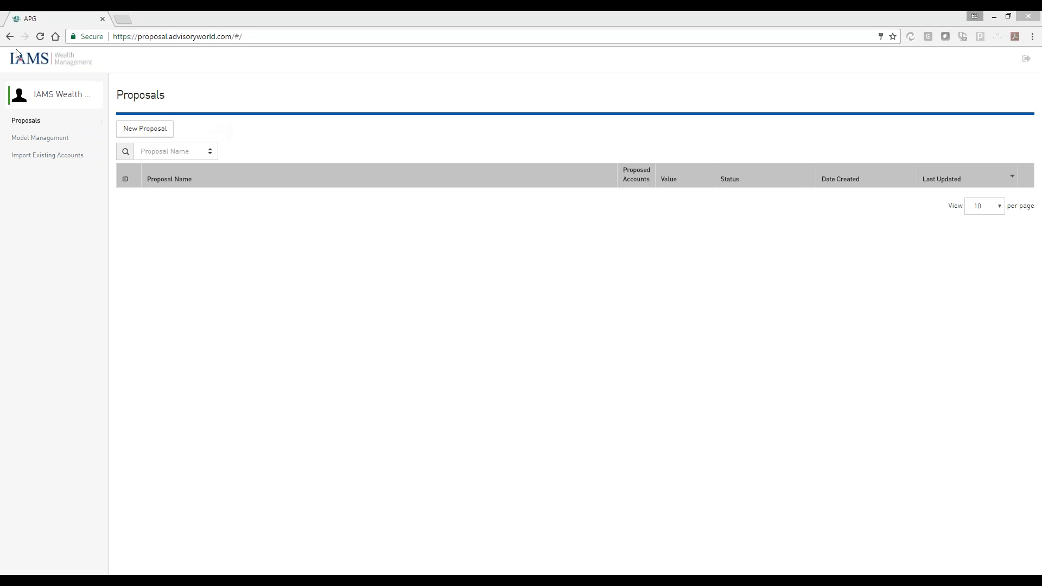
Review the advisor profile's basic info, firm fees, company info and brand colors
click(59, 95)
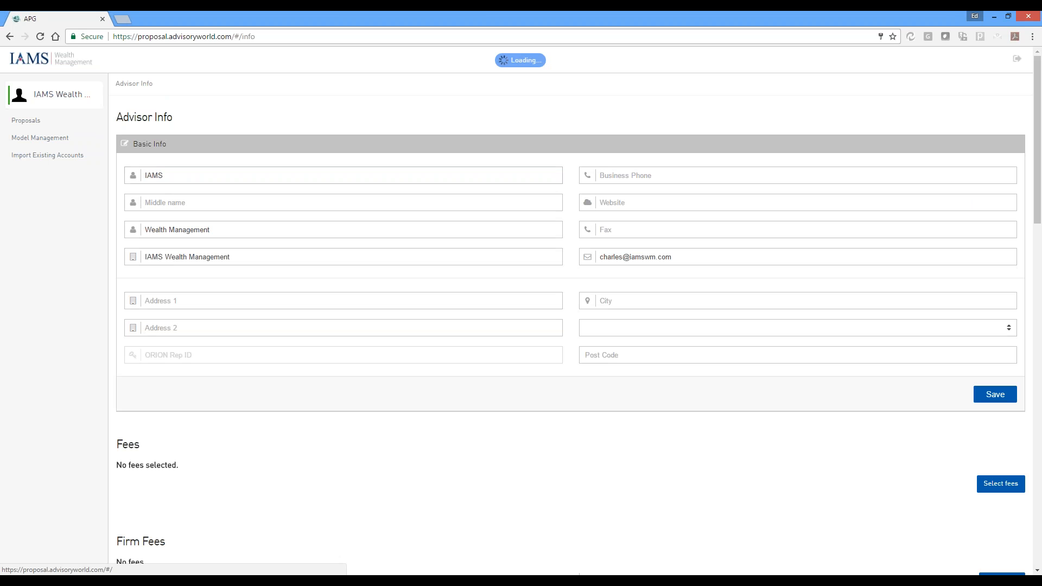
scroll(512, 174, down, 4)
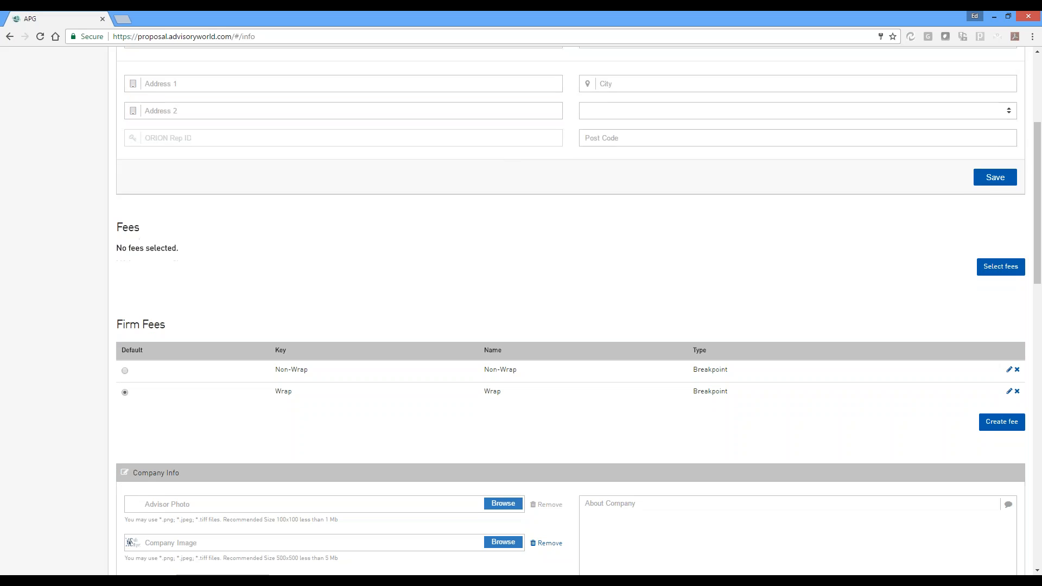
scroll(512, 177, down, 4)
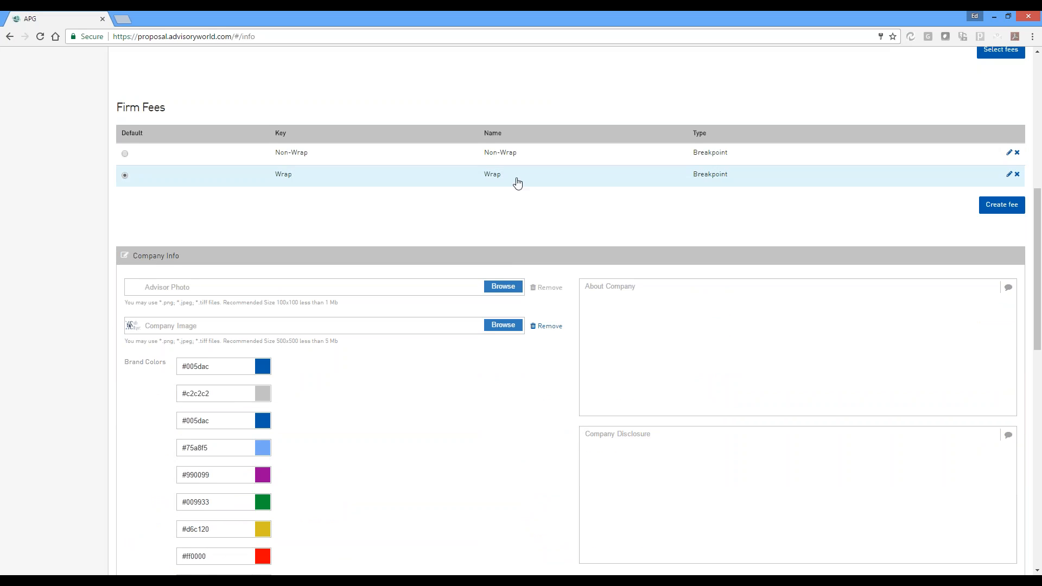
scroll(510, 179, down, 2)
scroll(498, 175, up, 2)
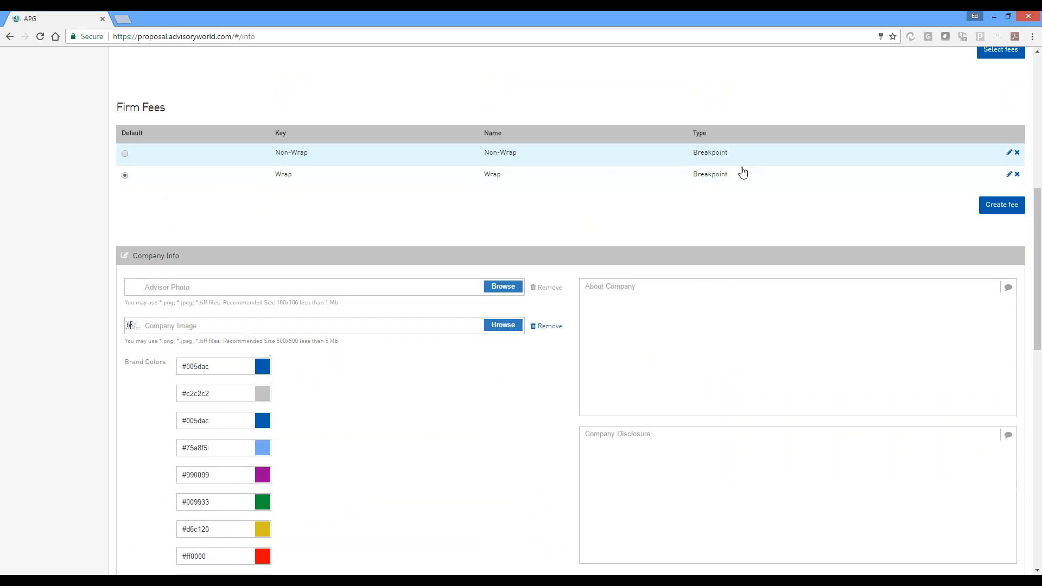
scroll(425, 209, down, 4)
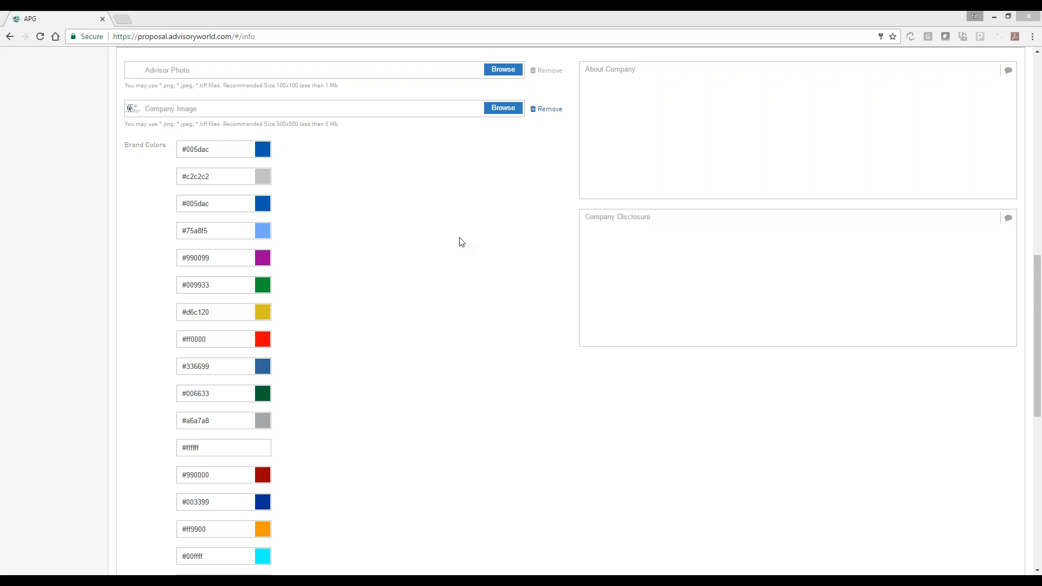
scroll(465, 236, down, 3)
scroll(469, 235, down, 5)
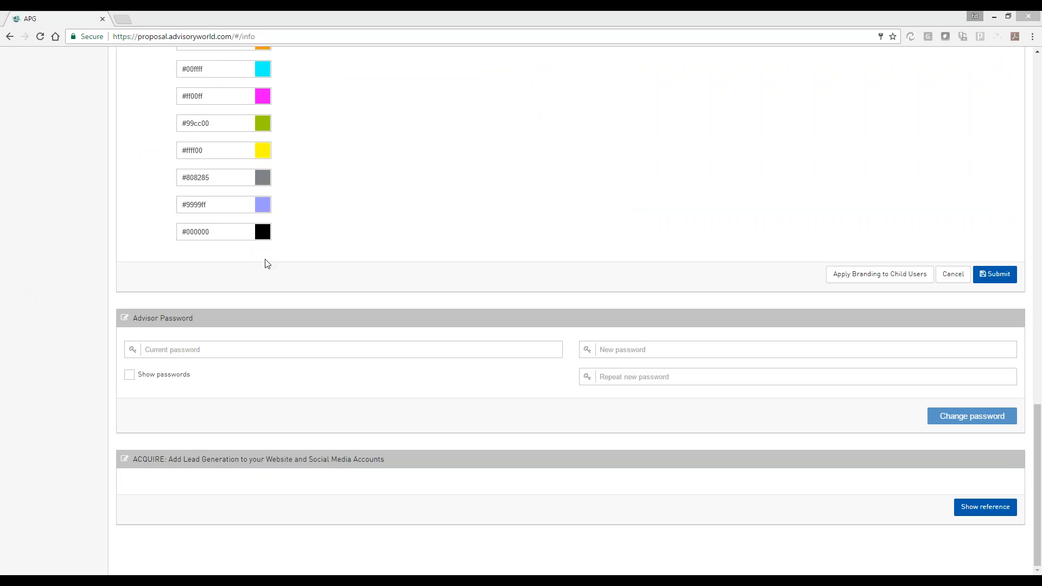
Show the ACQUIRE lead generation reference and look over its link and HTML code
click(984, 512)
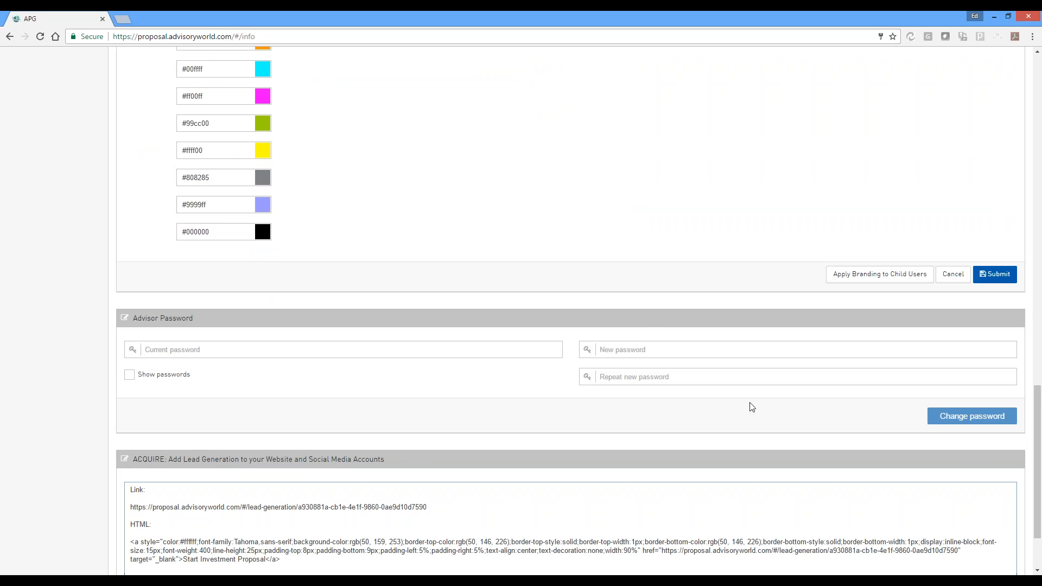
scroll(753, 408, down, 2)
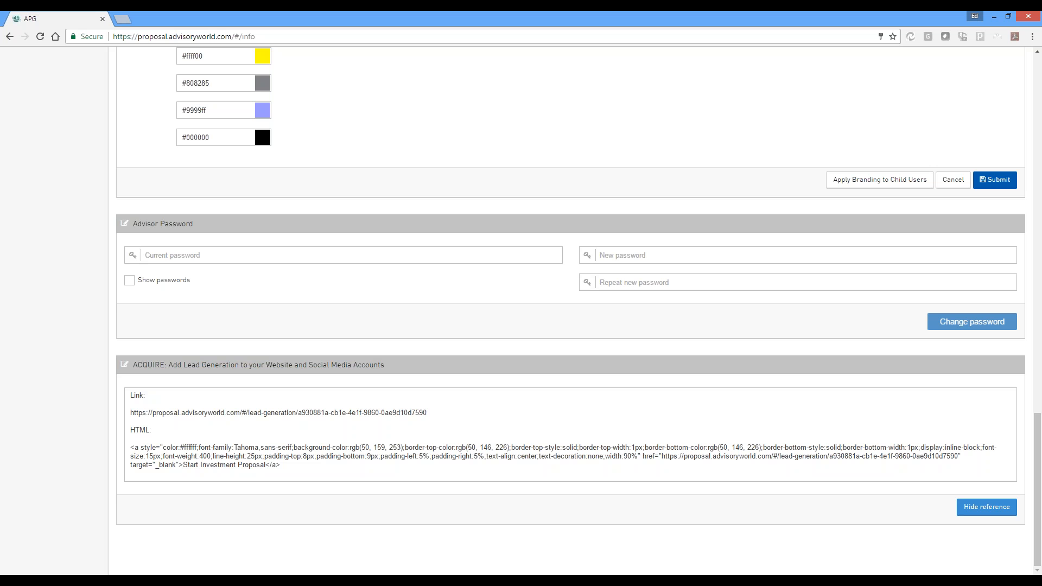
scroll(562, 289, up, 15)
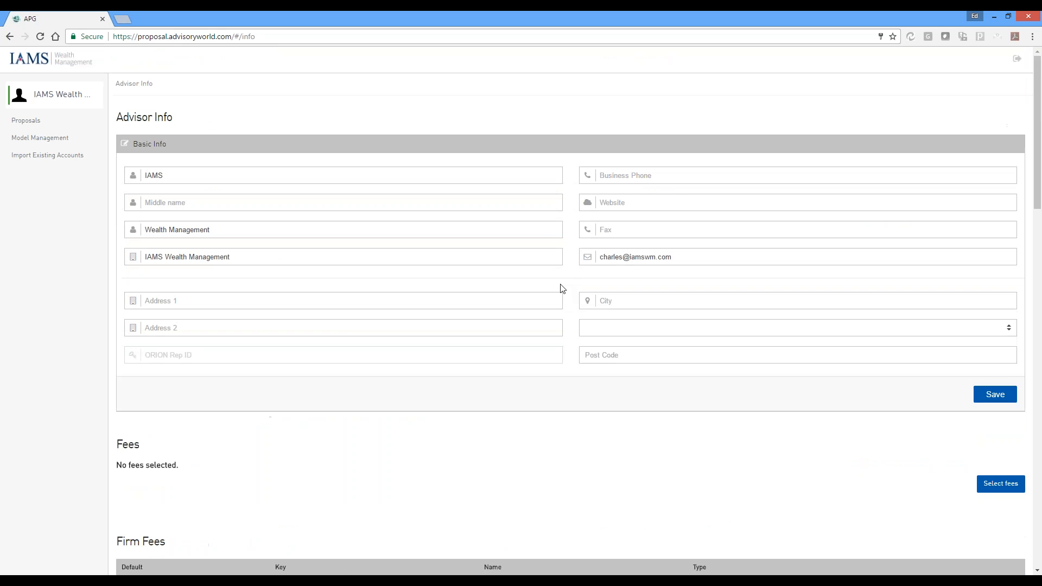
Start a new proposal and fill in the household name and the contact's first and last name
click(22, 120)
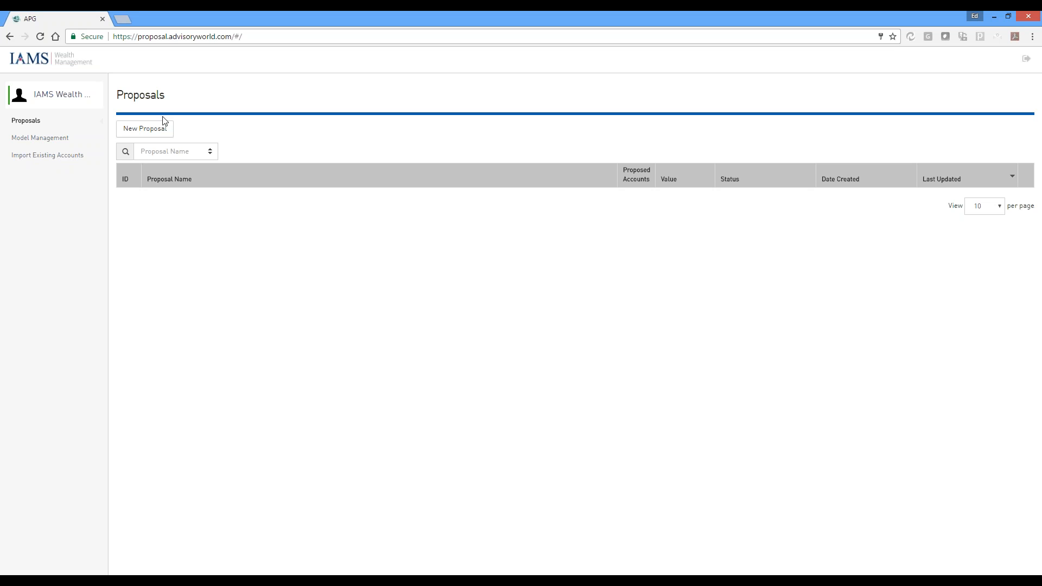
click(145, 129)
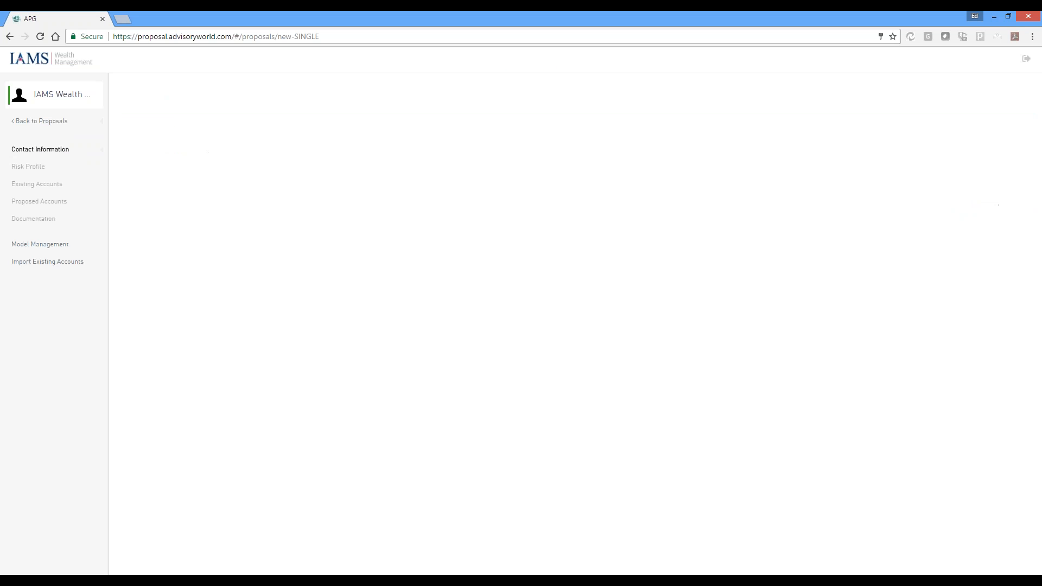
click(252, 162)
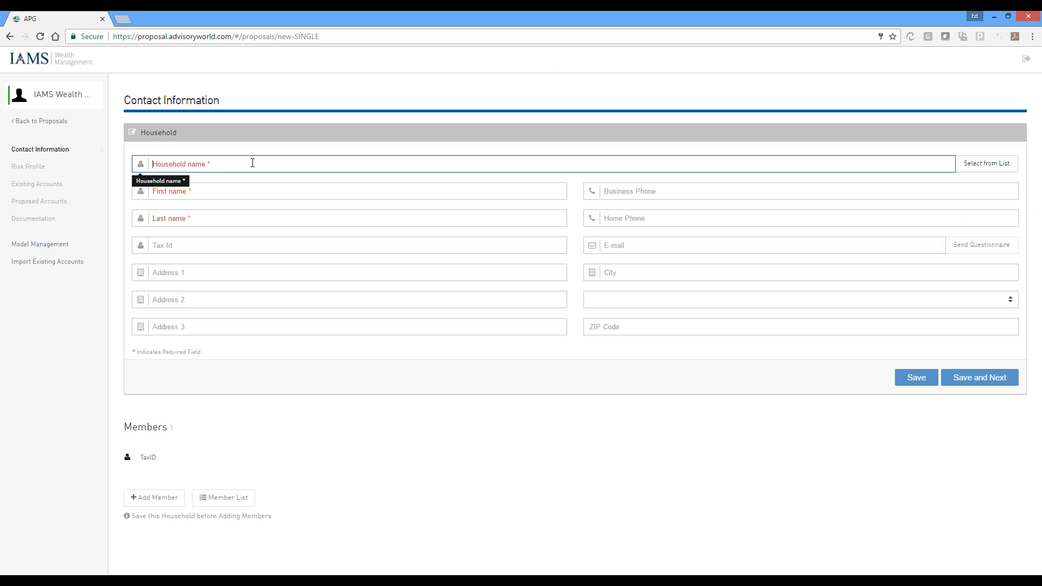
text(Sample Iams HH)
key(Tab)
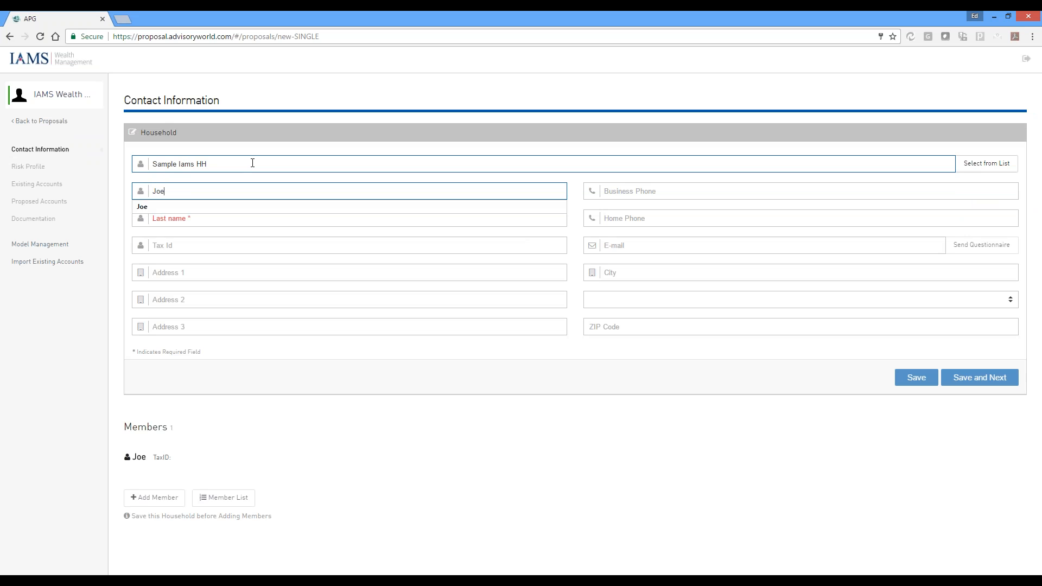
key(Tab)
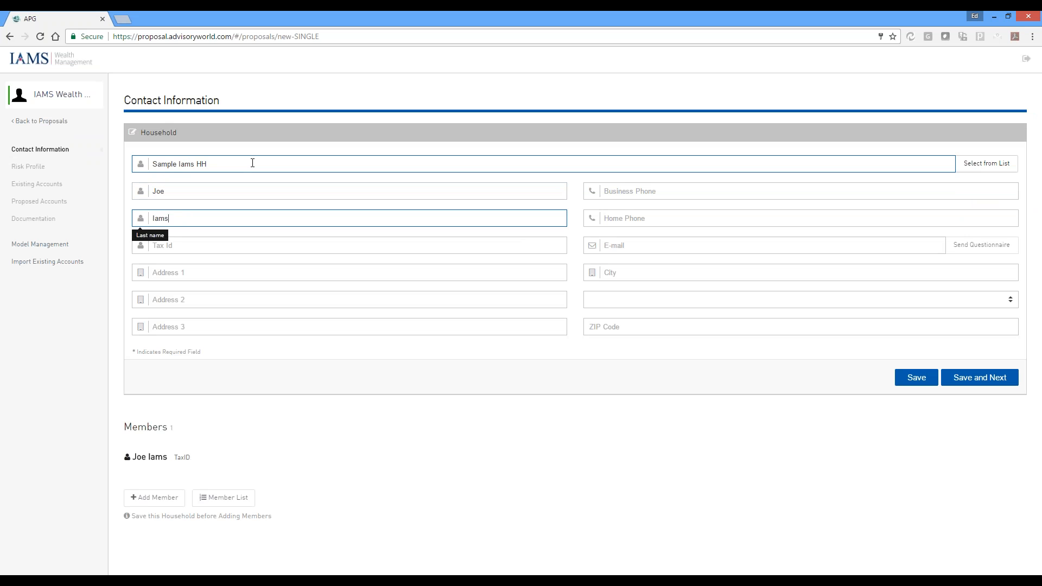
Fill in the contact's e-mail, then save the household and continue to the risk profile
click(653, 244)
text(k)
key(BackSpace)
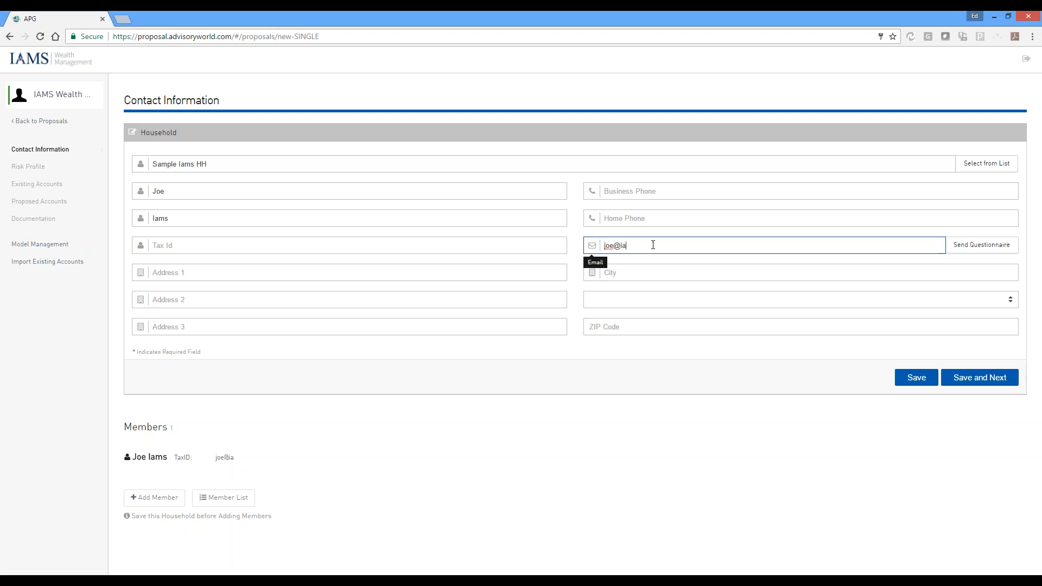
click(994, 375)
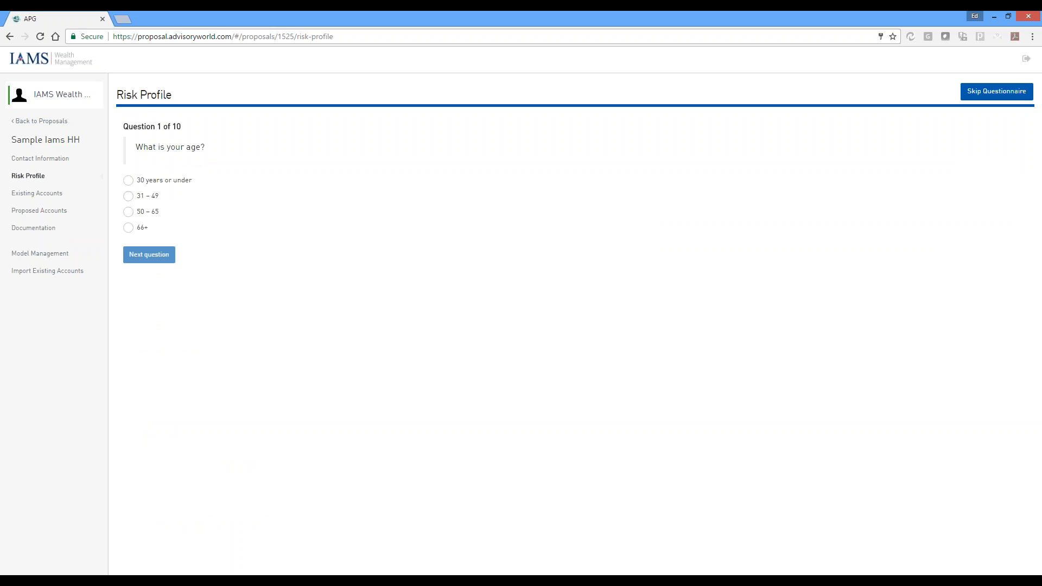
Answer the age question with 31 – 49 and the risk tolerance scale with 2 Moderately Low
click(130, 197)
click(154, 258)
click(128, 209)
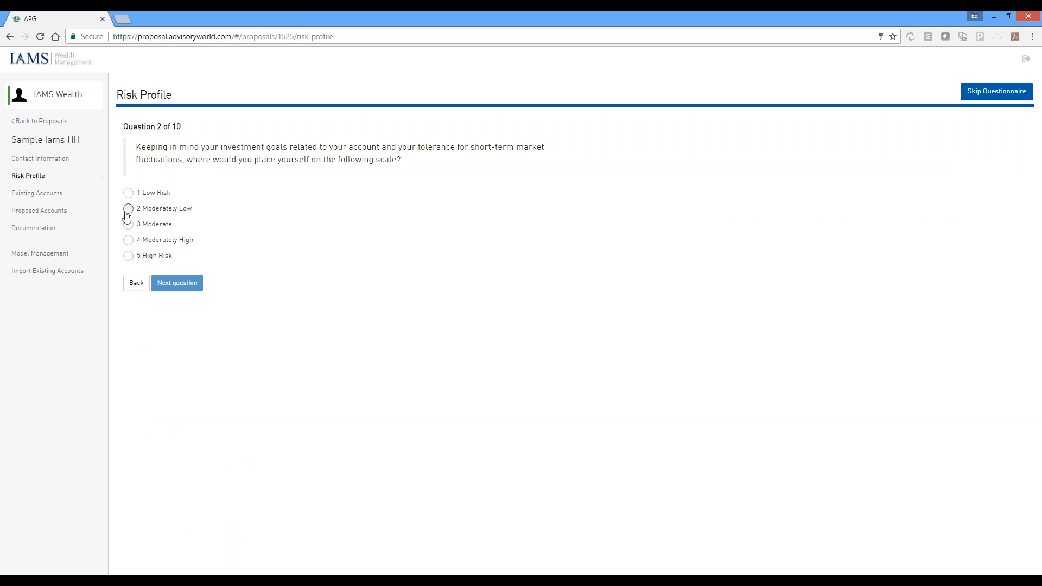
click(163, 283)
Answer questions 3 to 5 of the risk questionnaire
click(128, 350)
click(187, 424)
click(128, 228)
click(177, 270)
click(128, 211)
click(179, 254)
Choose the maximum diversity plan in question 6 and the second option in questions 7 and 8
click(128, 180)
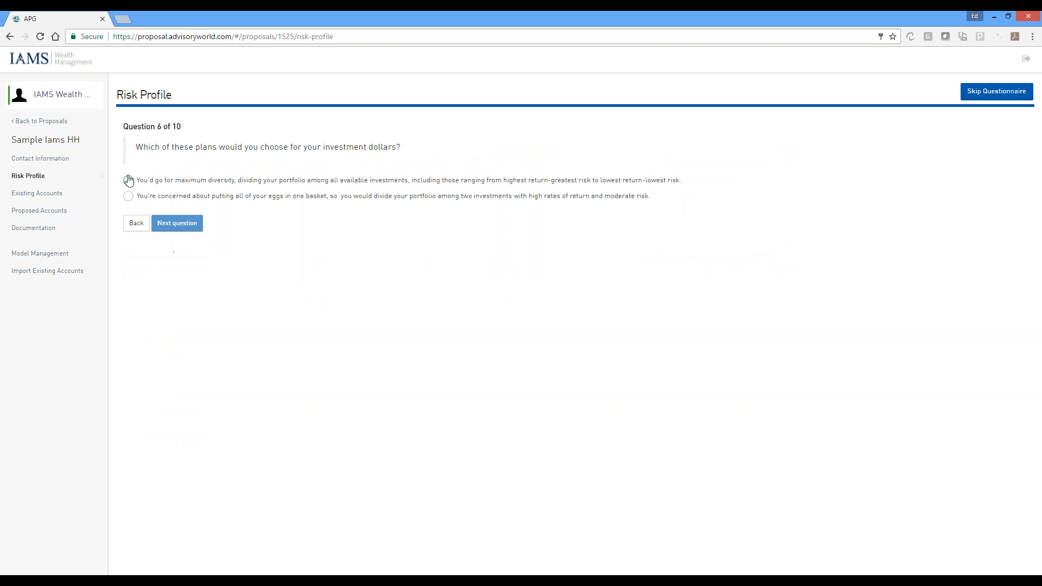
click(177, 223)
click(128, 196)
click(185, 240)
click(129, 196)
click(185, 240)
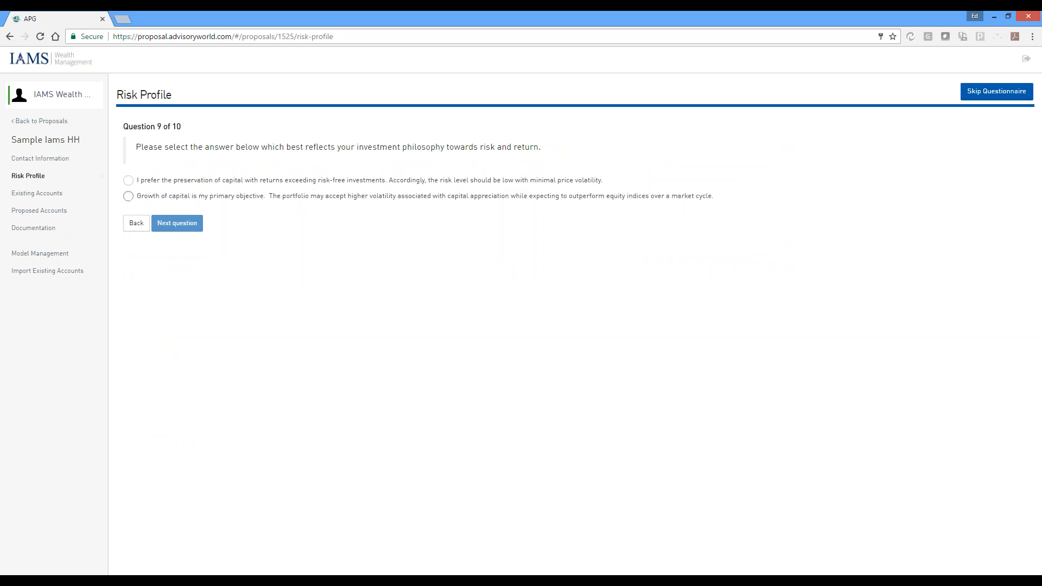
Answer the investment philosophy question, enter 1000000 as the value of investable assets, and submit the questionnaire
click(128, 180)
click(178, 225)
click(198, 197)
text(1000000)
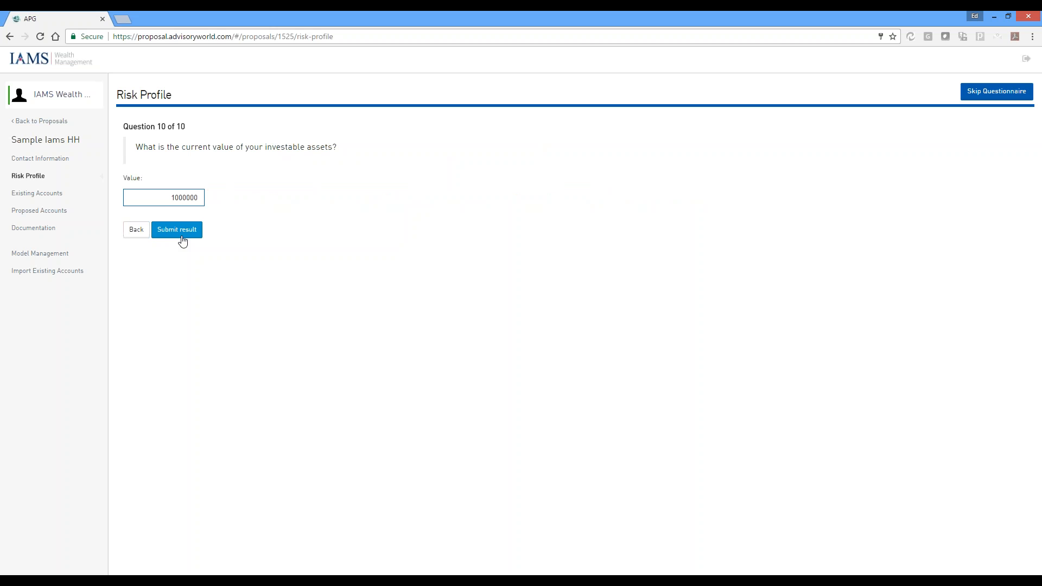
click(181, 236)
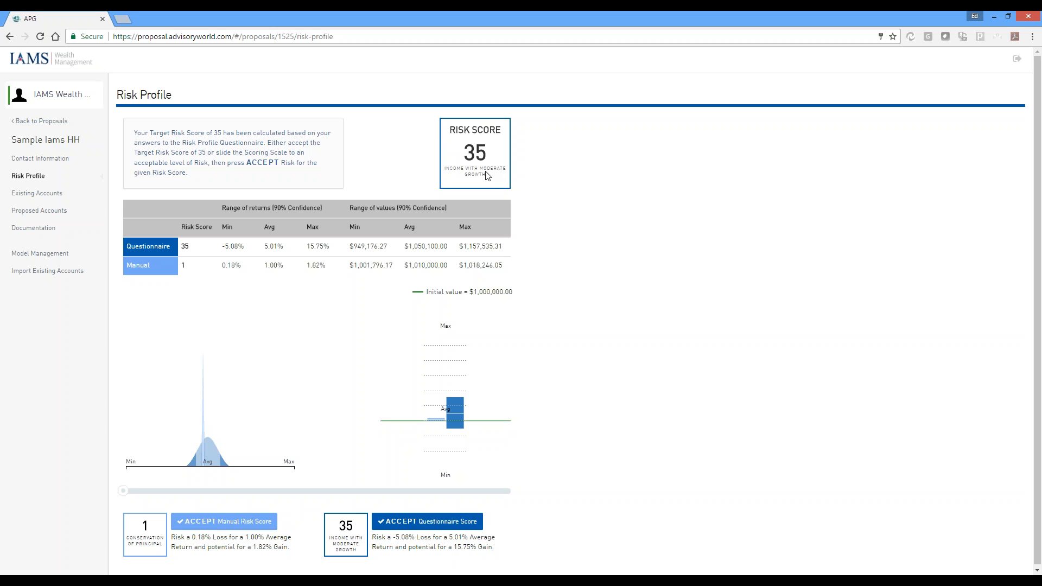
Try a manual risk score of 85, lower it to 20, and accept the manual score
mouse_move(125, 496)
drag(125, 495, 450, 496)
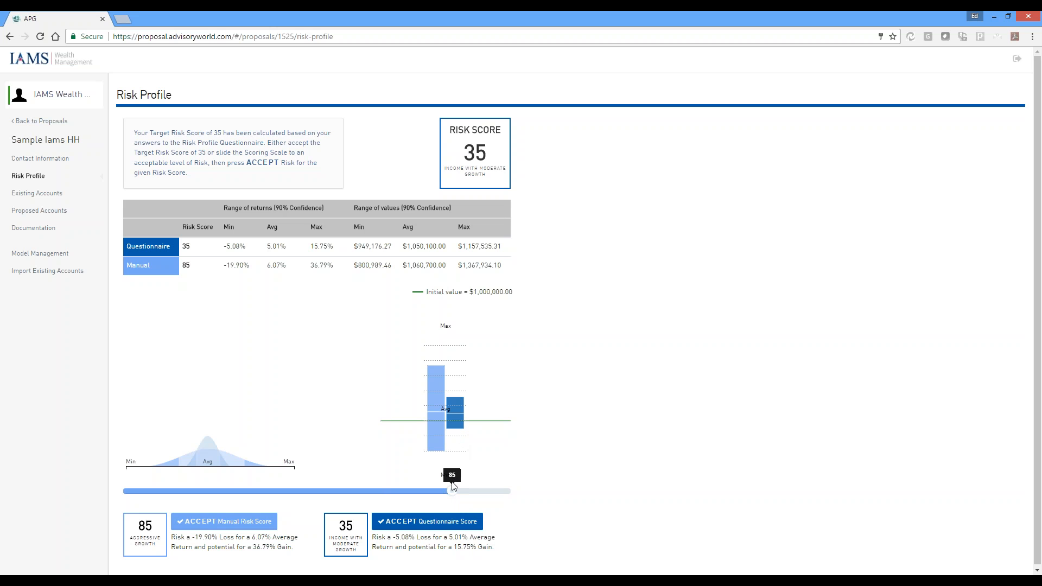
drag(453, 491, 200, 508)
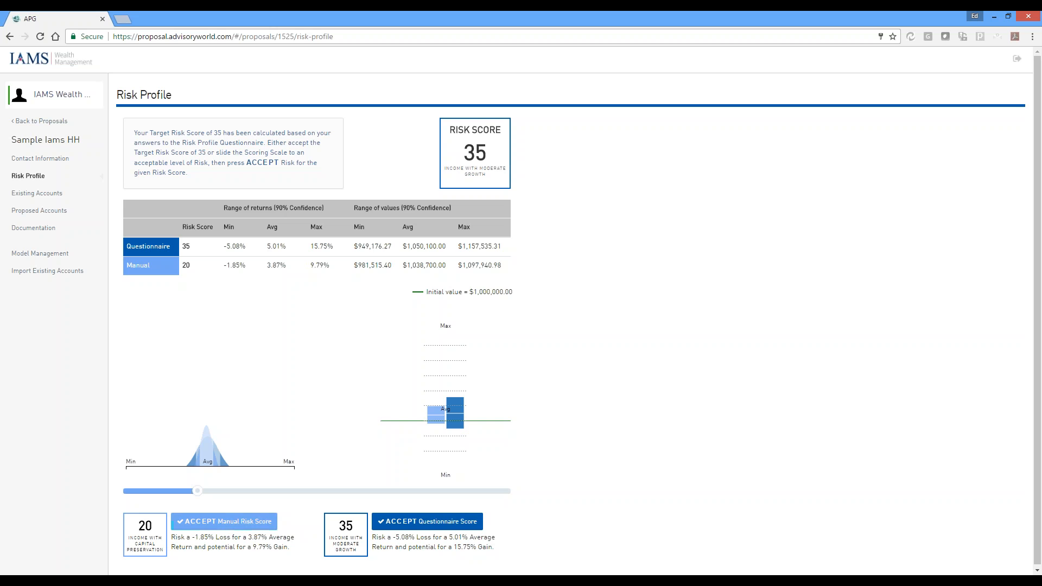
click(235, 522)
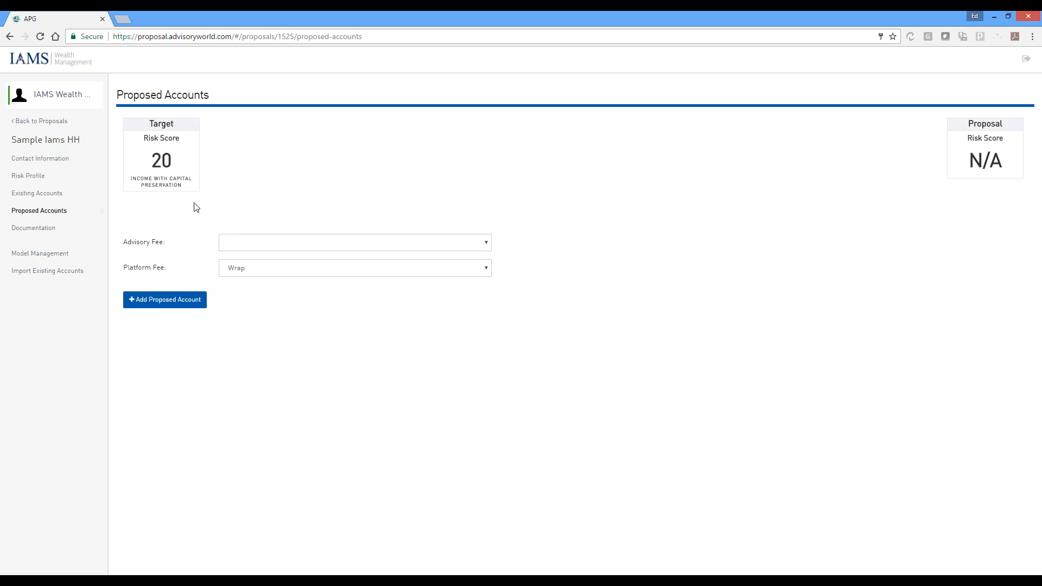
Create an existing account for analysis with registration type IRA (Traditional) and account name AF IRA, and continue to its assets
click(44, 195)
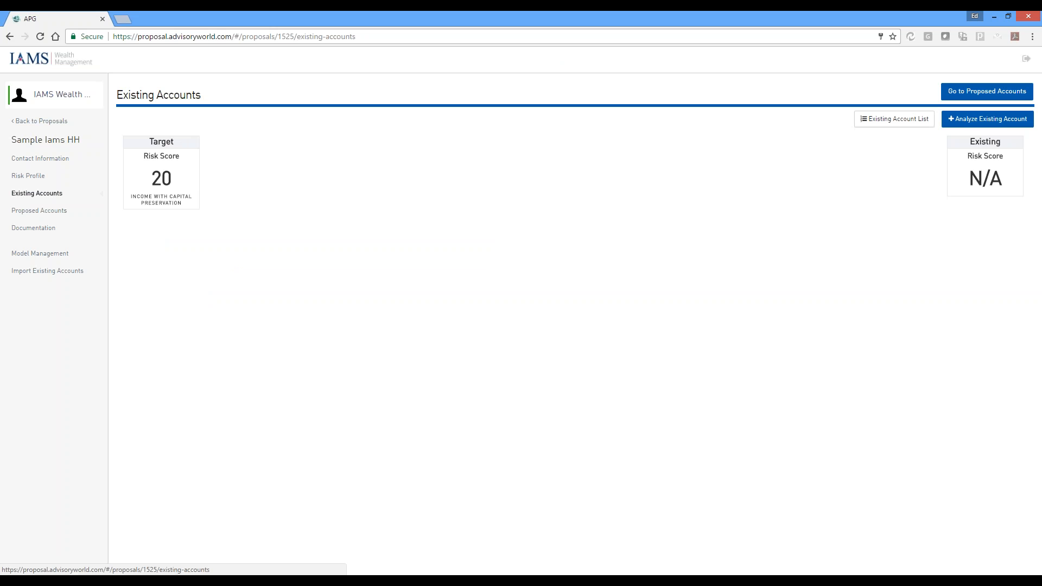
click(991, 122)
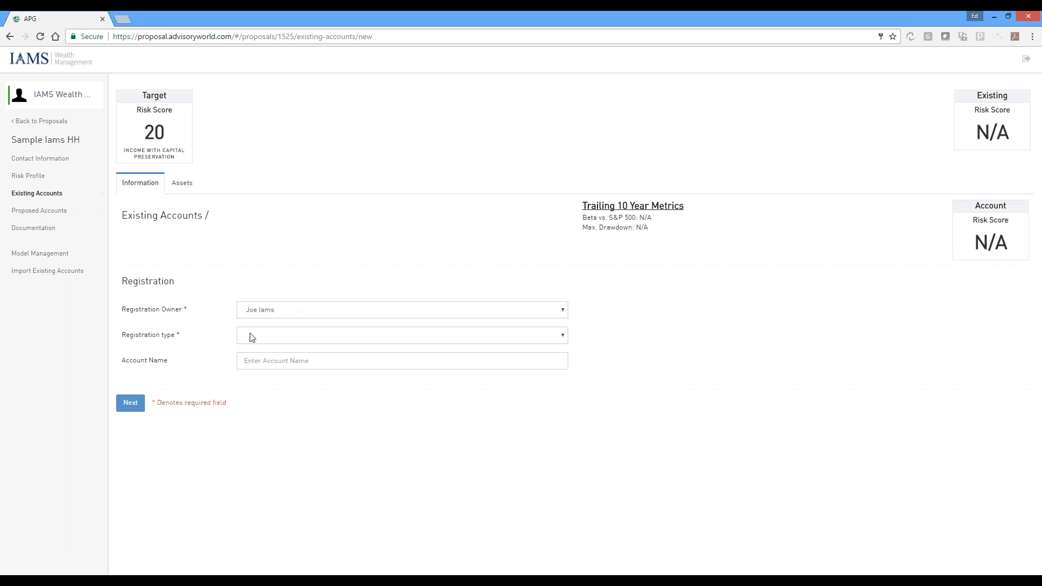
click(293, 337)
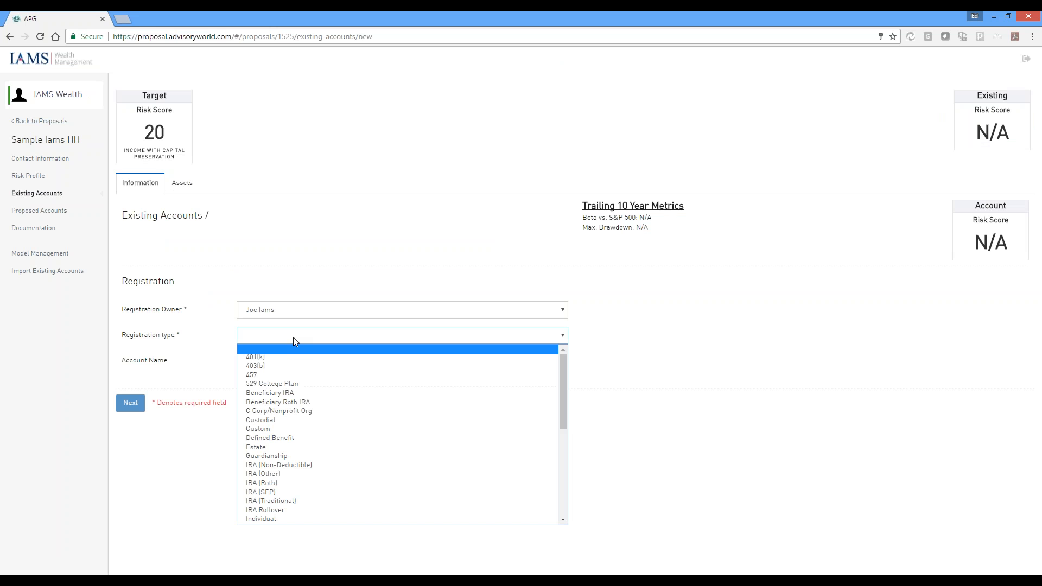
click(301, 501)
click(318, 384)
text(AF IRA)
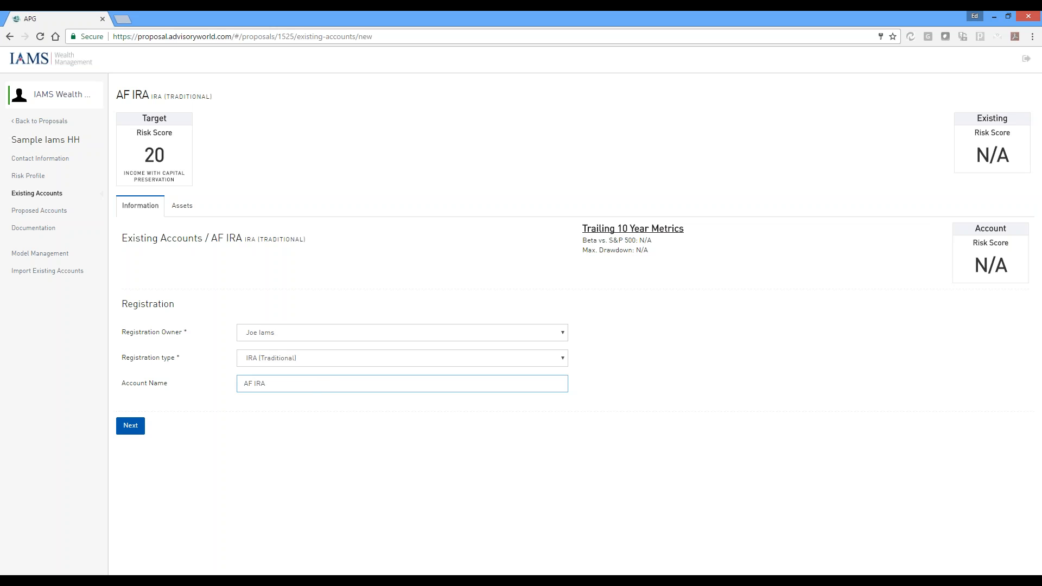
click(139, 430)
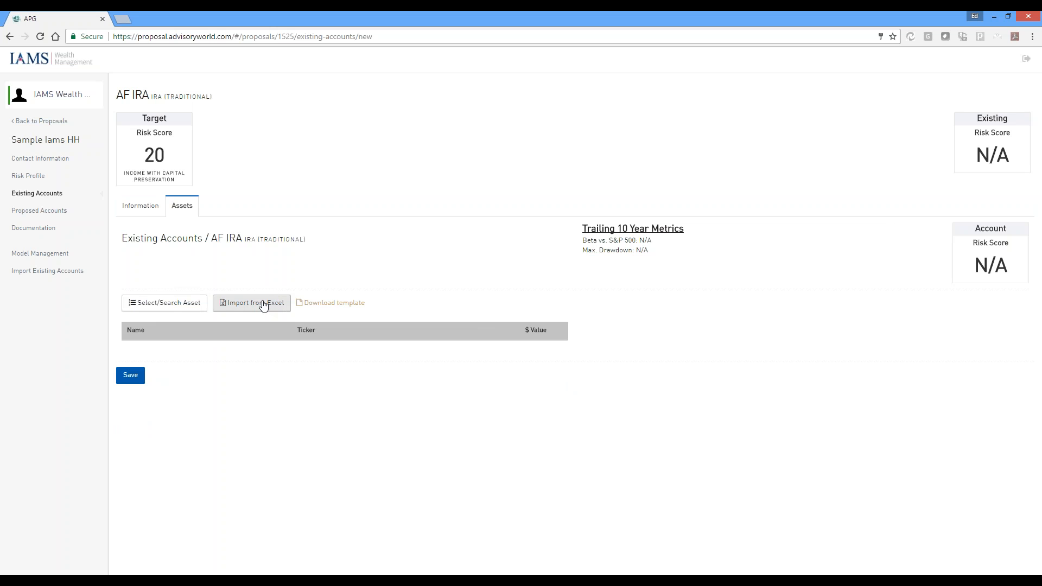
Search the investments for agthx,abndx and add both American Funds to the AF IRA account
click(167, 307)
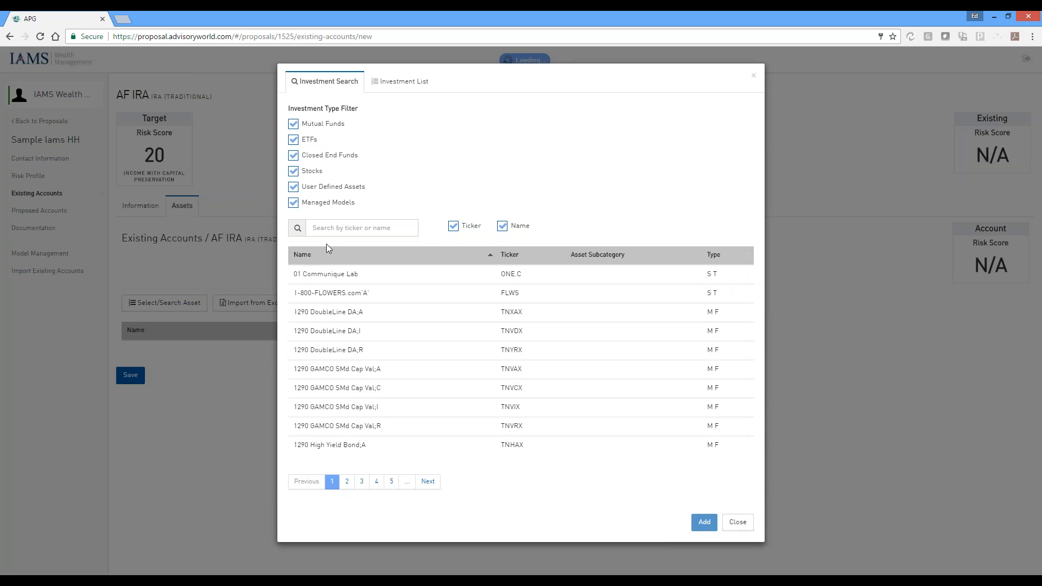
click(343, 232)
text(agthx,abndx)
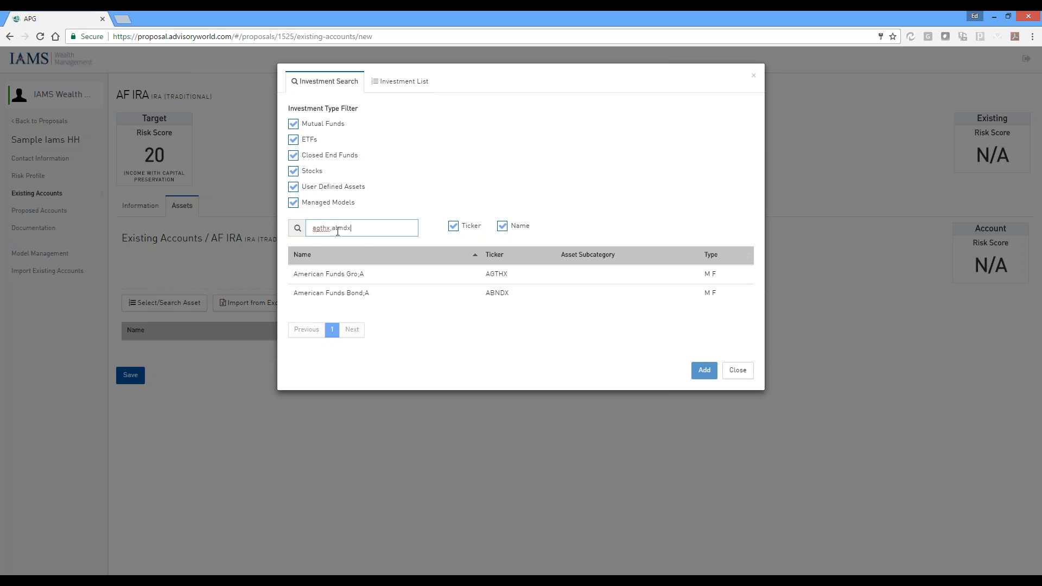
click(366, 275)
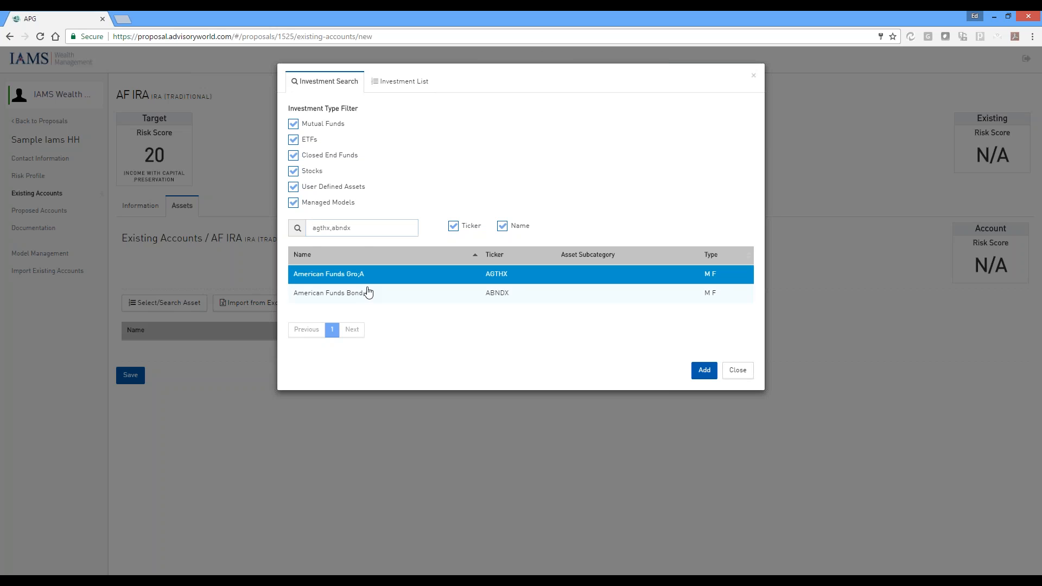
click(429, 296)
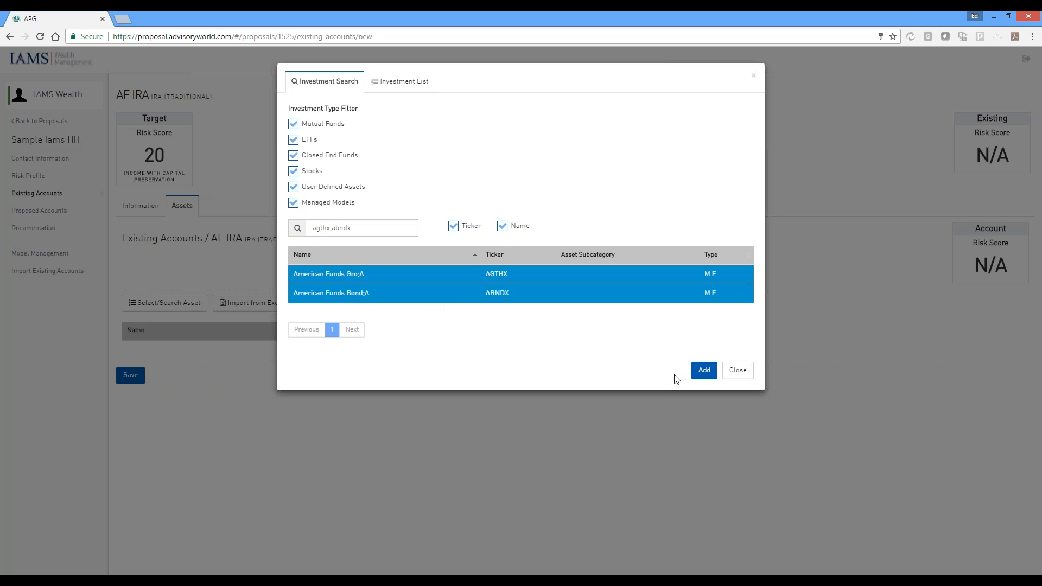
click(704, 370)
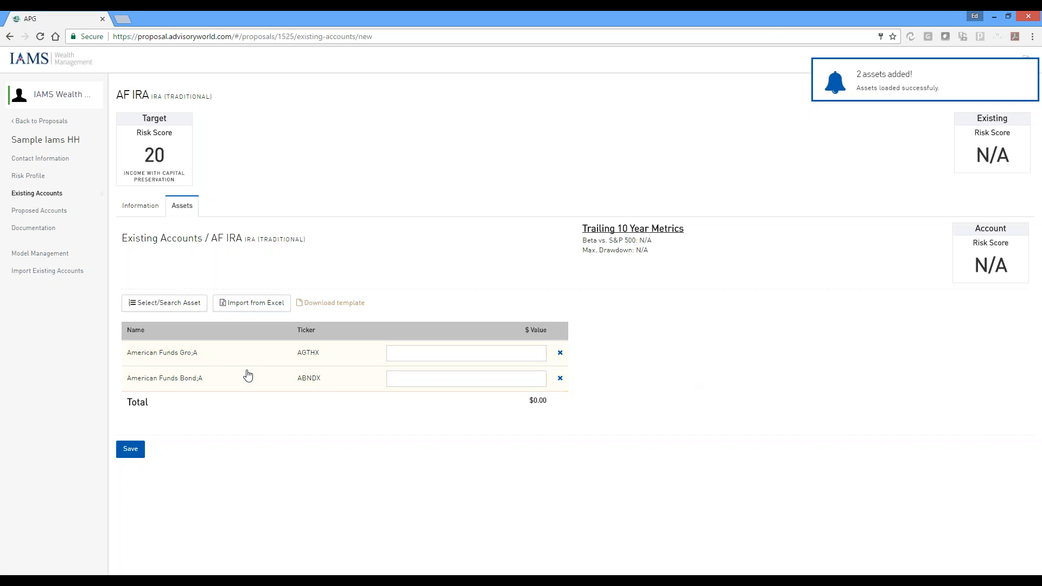
Enter 800000 for AGTHX and 200000 for ABNDX, save the AF IRA account, and return to the existing accounts
click(540, 354)
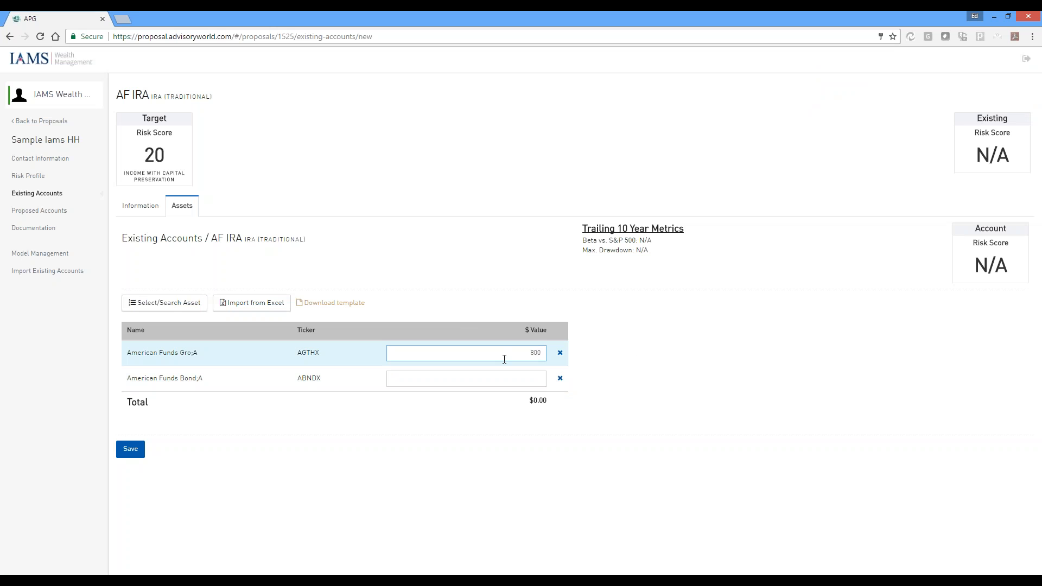
key(Tab)
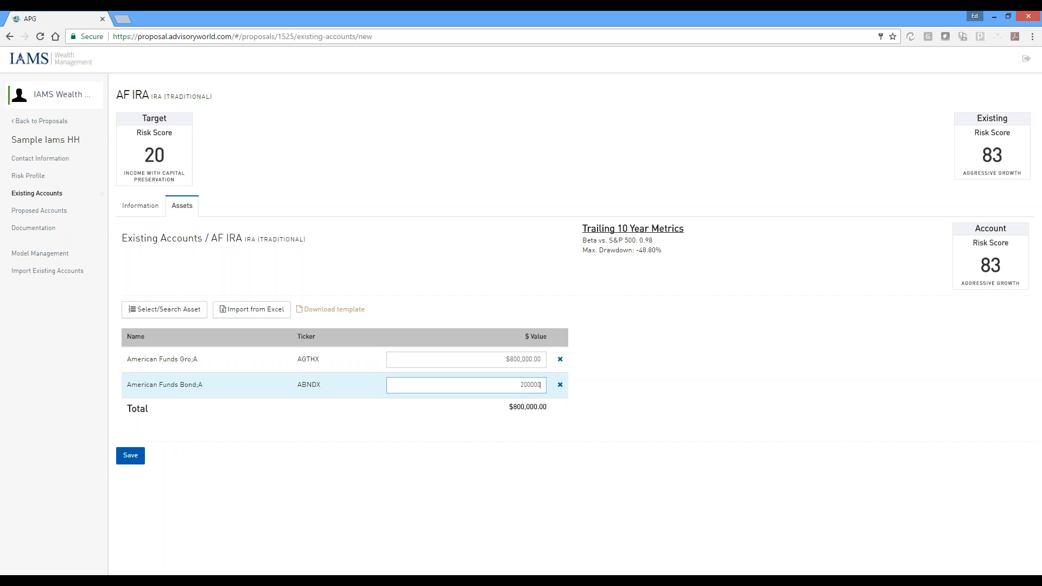
text(200000)
key(Tab)
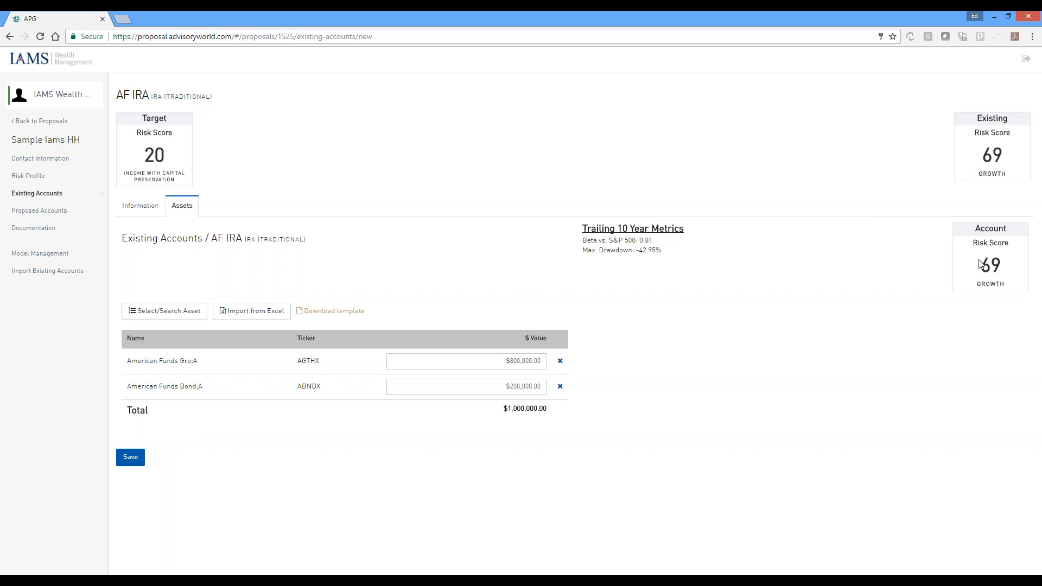
click(133, 457)
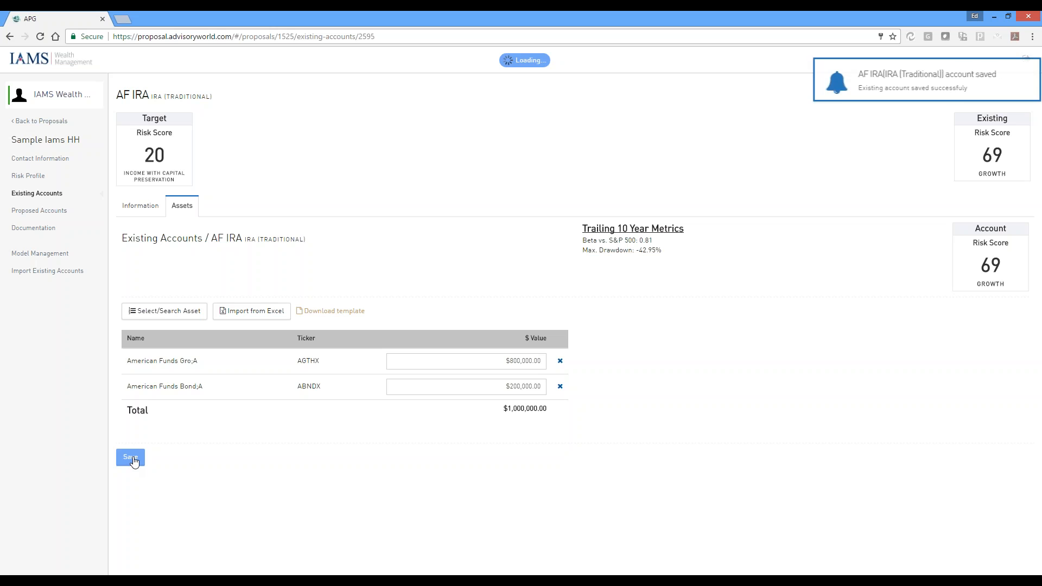
click(34, 194)
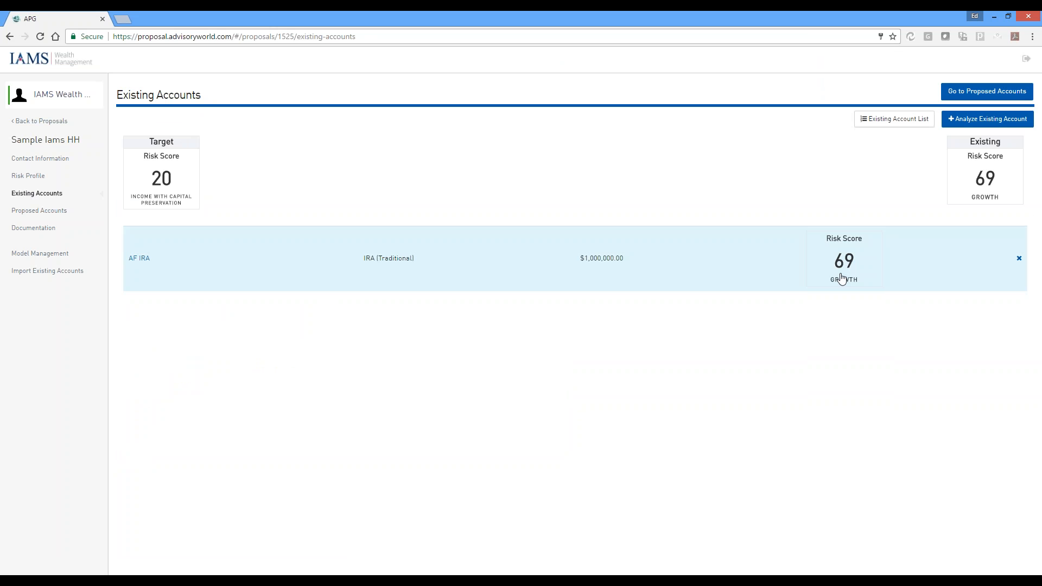
Go to the proposed accounts, check the advisory fee options, and start adding a proposed account
click(963, 96)
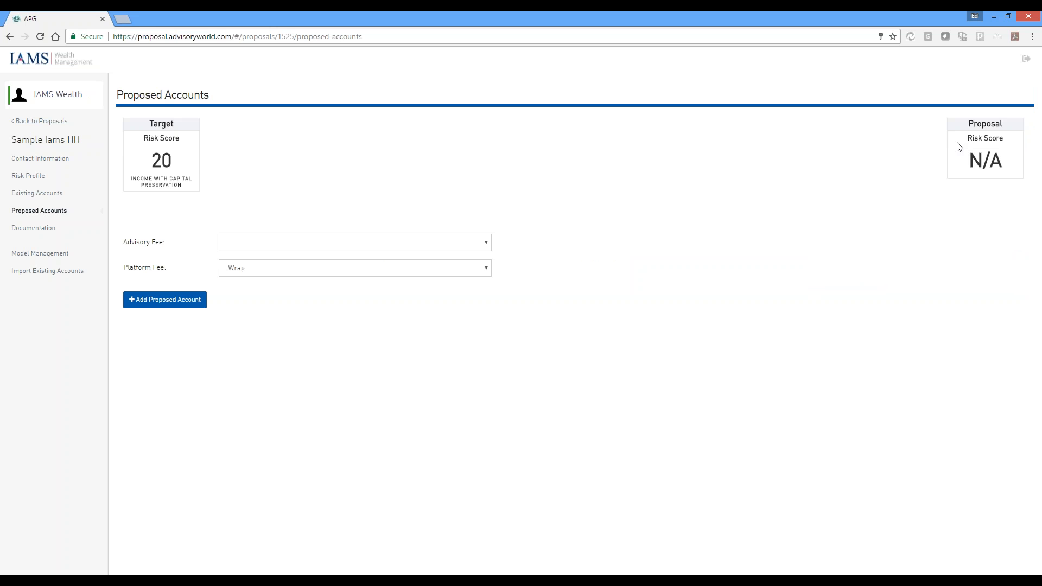
click(445, 242)
click(433, 246)
click(186, 297)
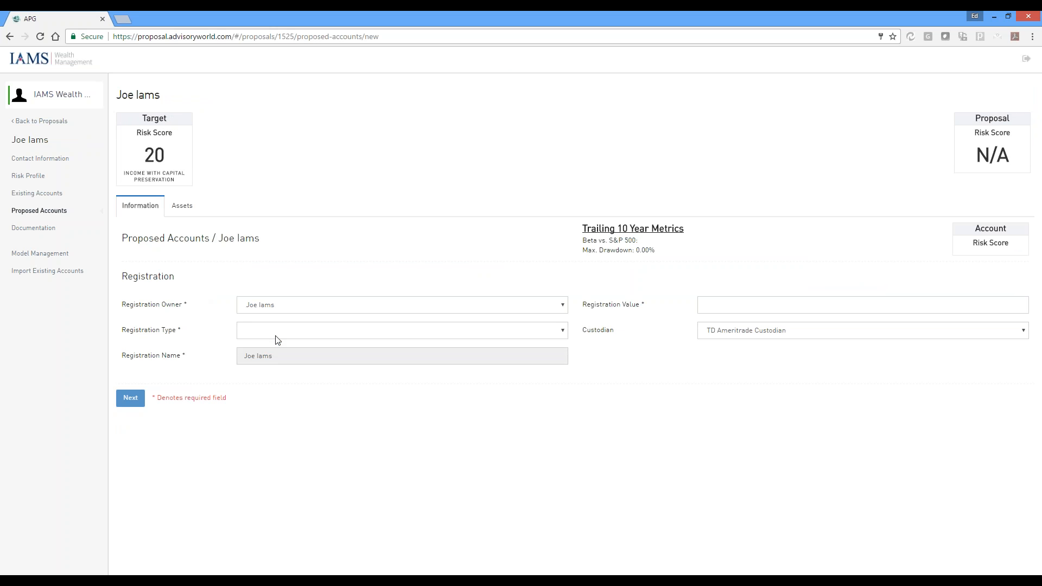
Set the proposed account's registration type to IRA (Traditional) and its value to $1,000,000, check the custodian choices, and continue to its assets
click(276, 336)
click(289, 498)
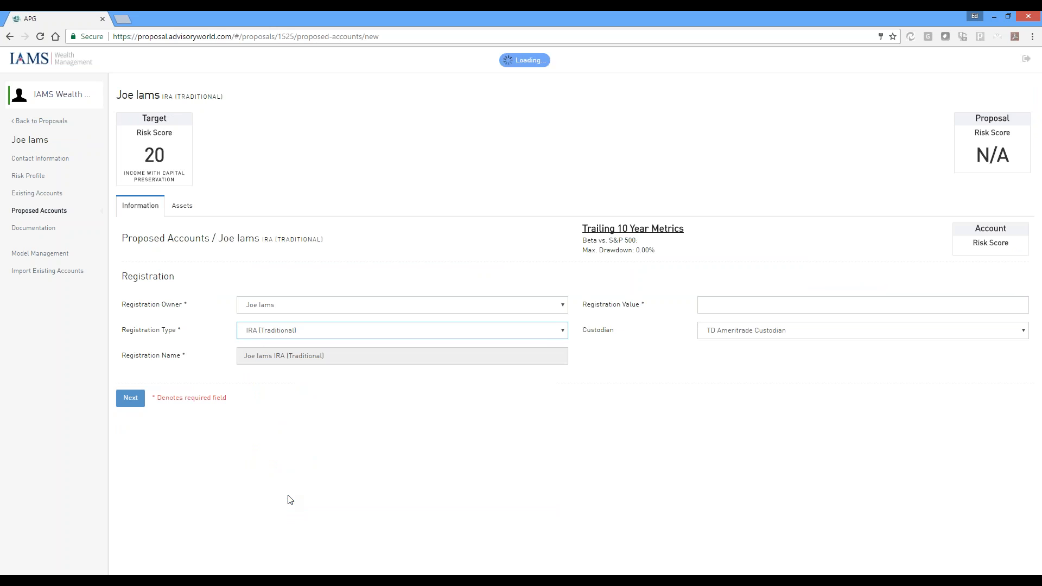
click(712, 310)
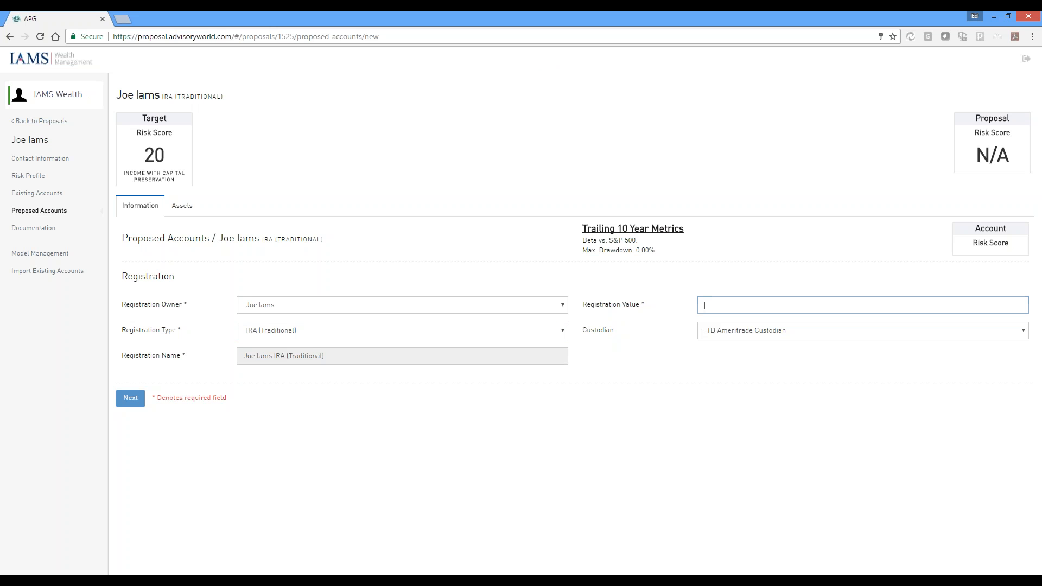
text(1,00)
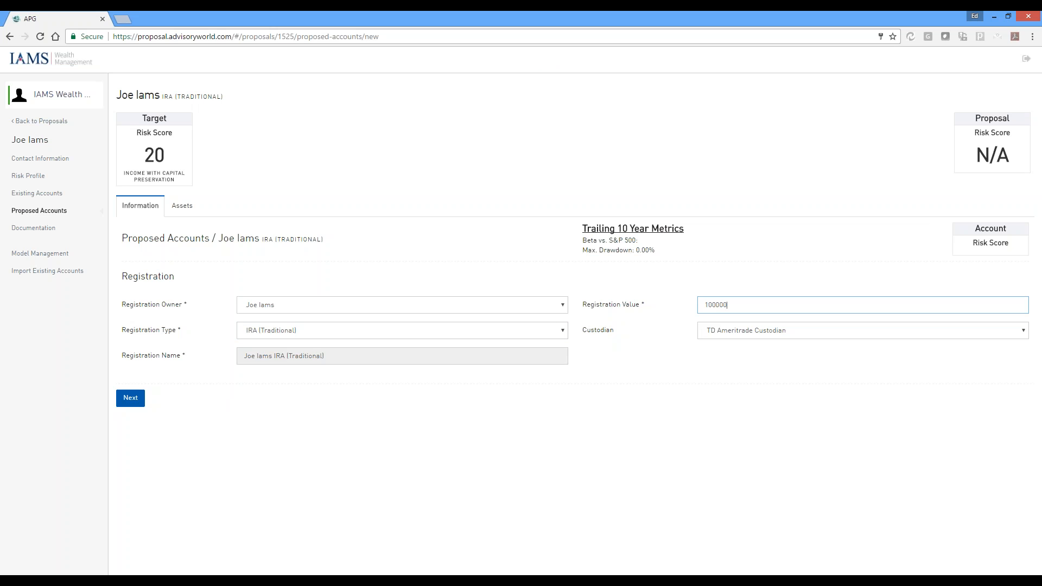
text(0,000)
click(718, 365)
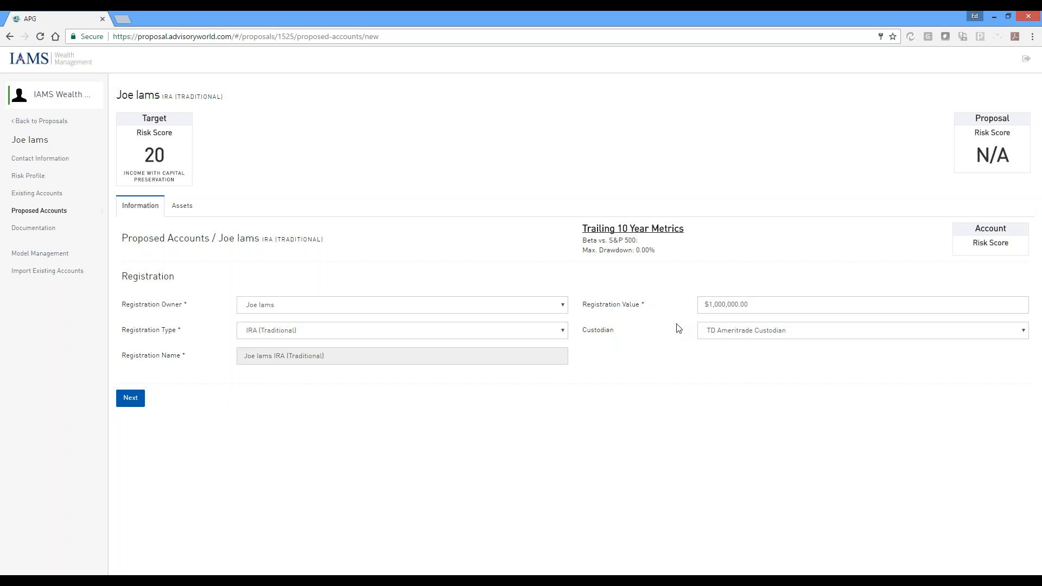
click(802, 335)
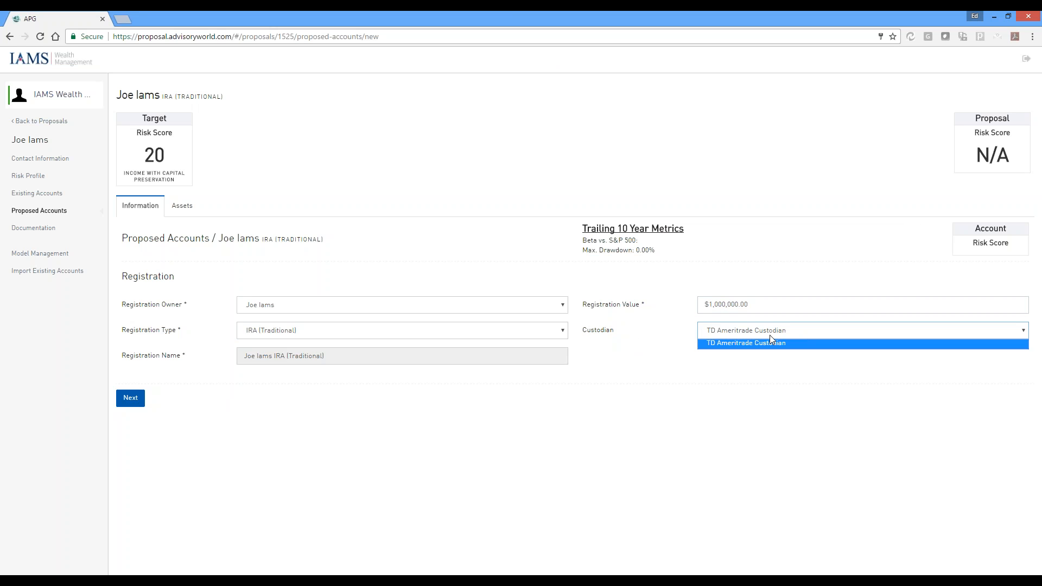
click(663, 355)
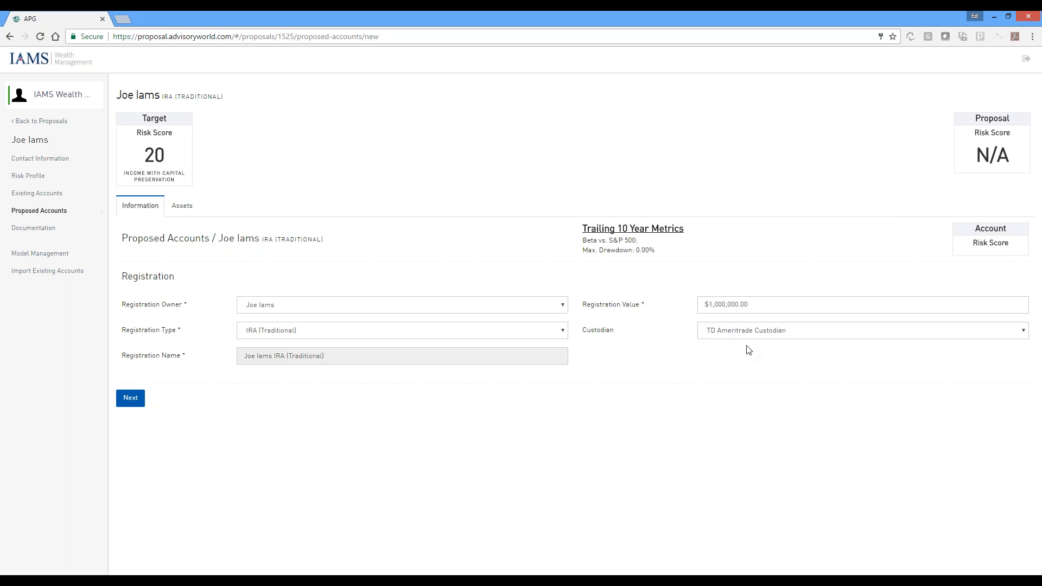
click(131, 397)
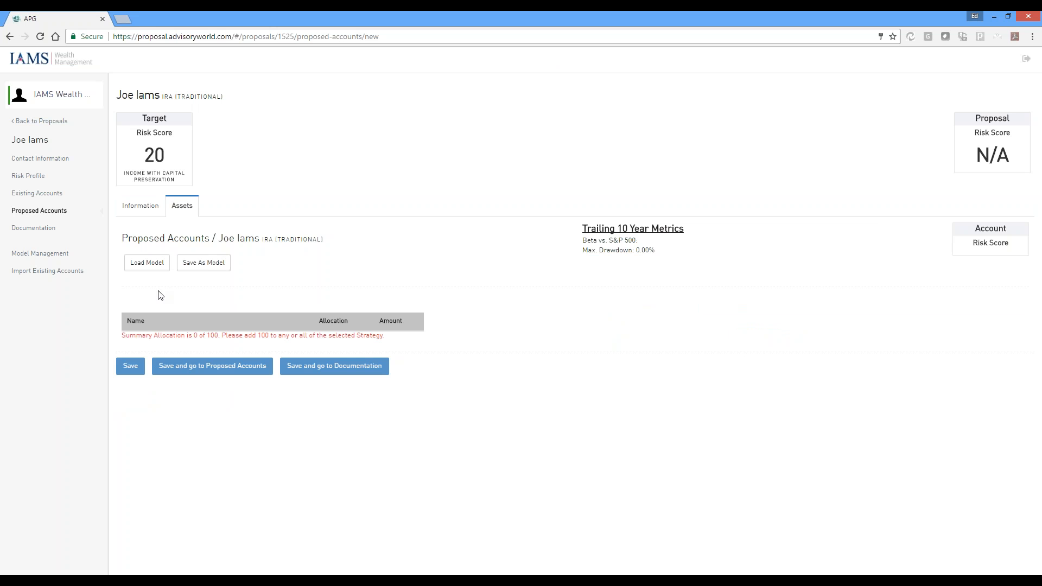
Load the model IAMS Profile 2 into the proposed account, save it, and go to the documentation
click(147, 264)
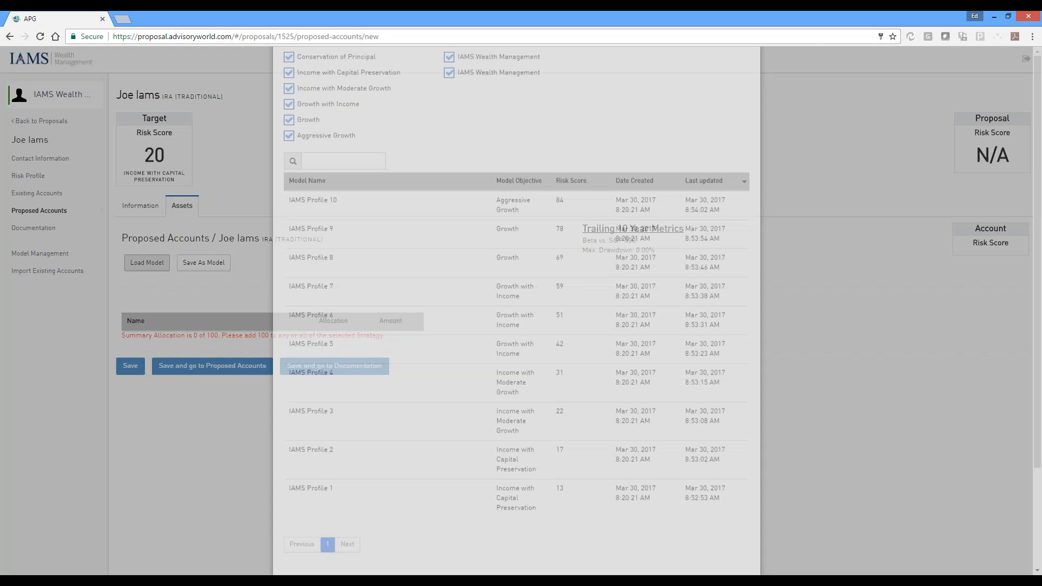
scroll(425, 189, down, 2)
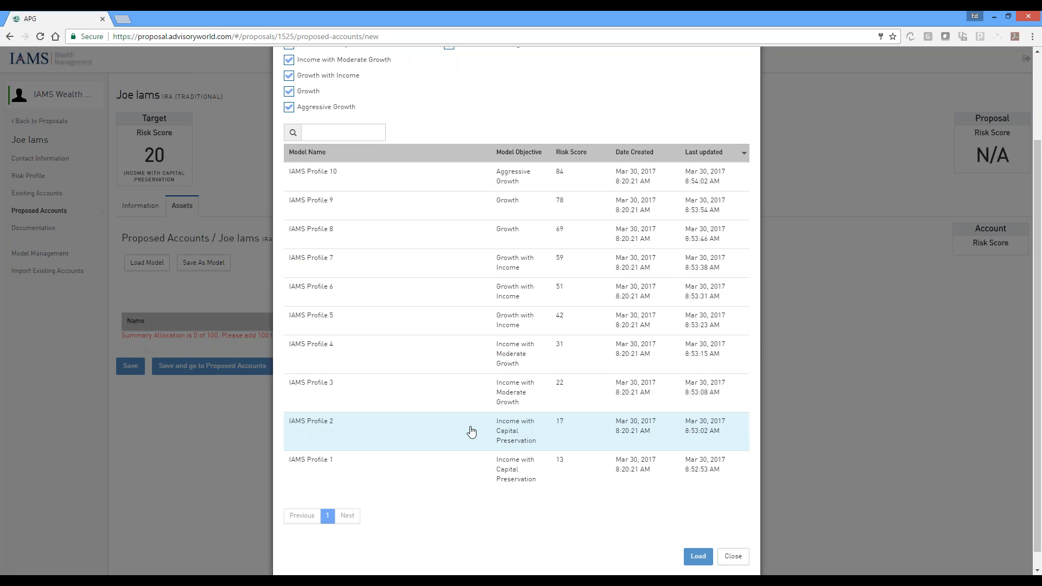
click(519, 434)
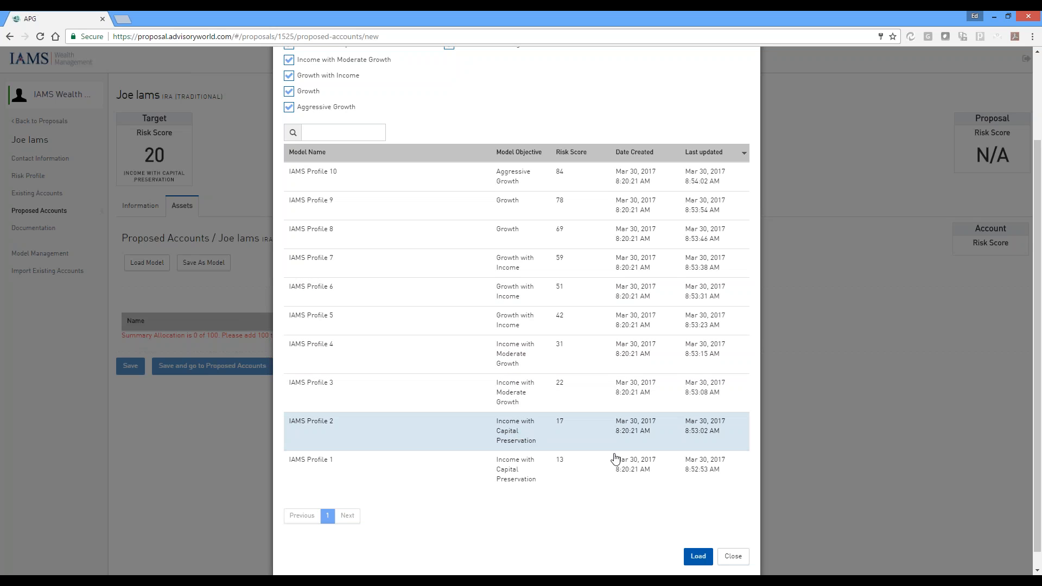
click(698, 556)
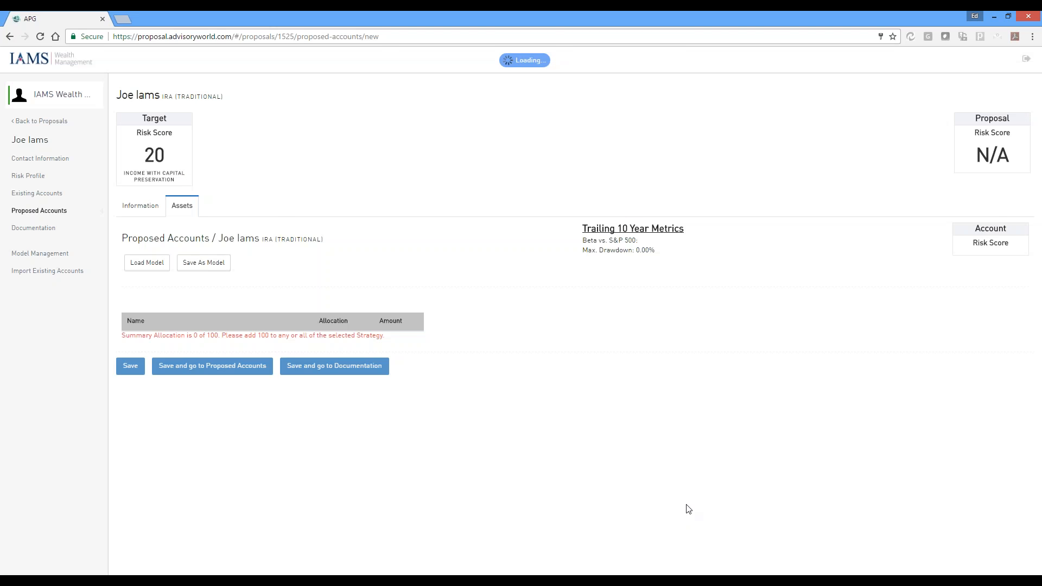
scroll(333, 291, down, 1)
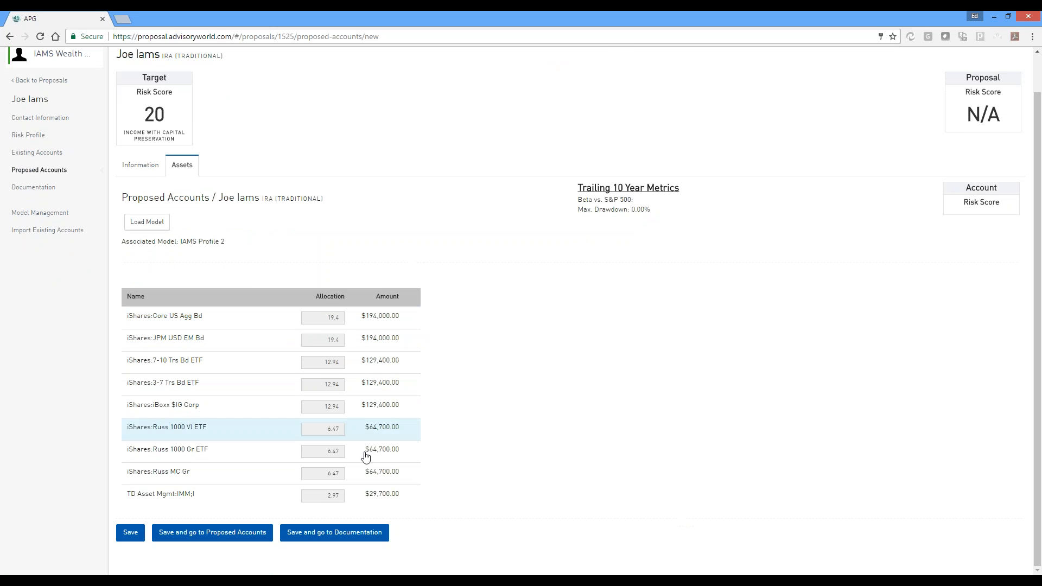
click(337, 535)
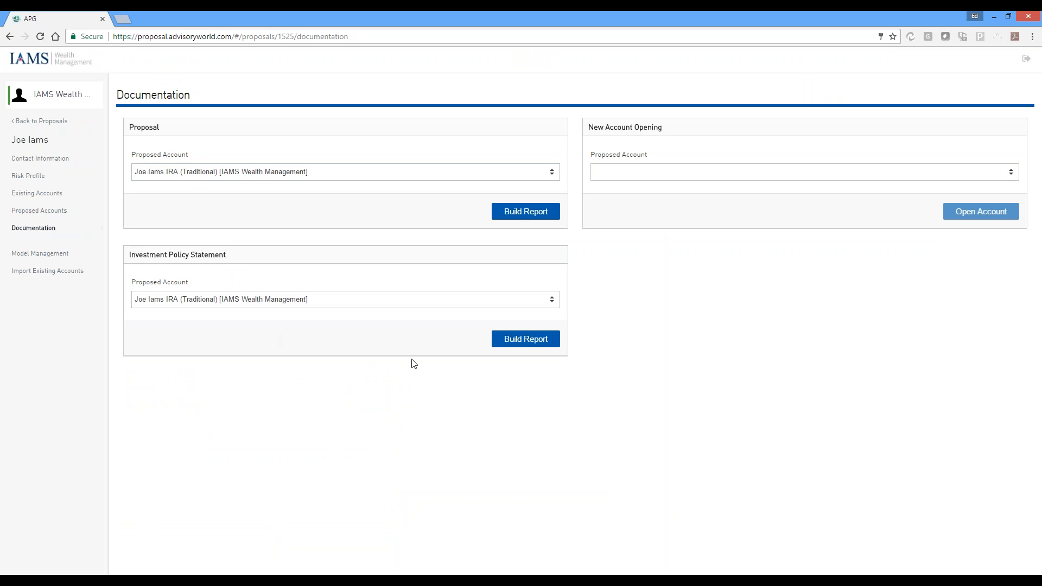
Build the Proposal report for the proposed IRA, save it to Downloads as report, and open the PDF
click(519, 216)
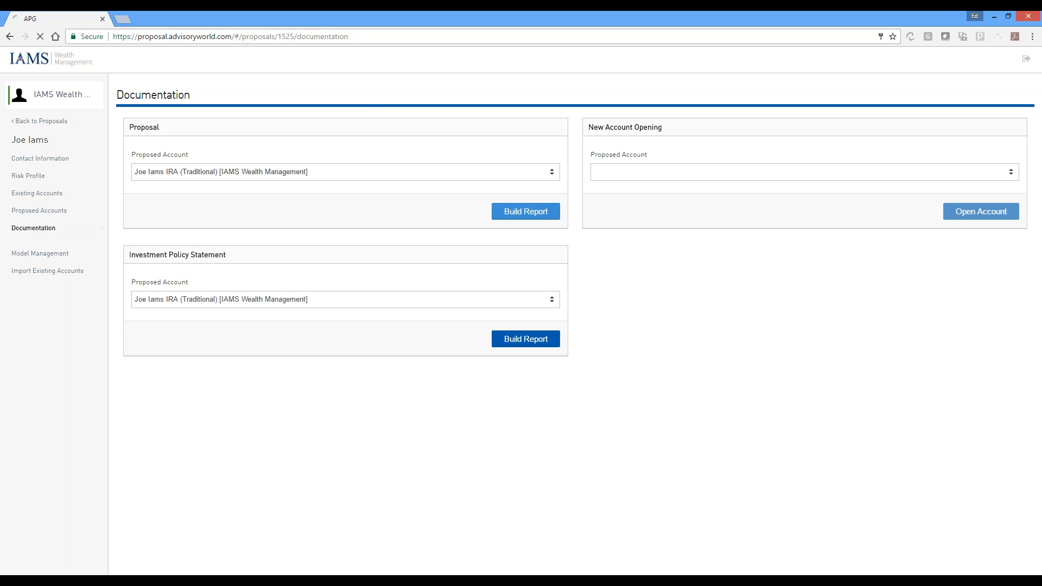
click(278, 254)
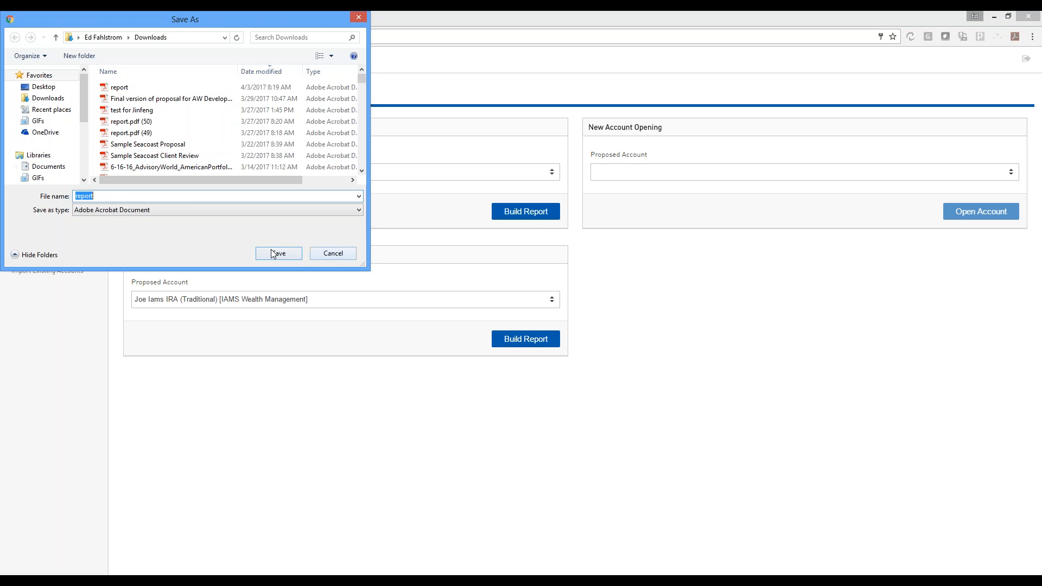
click(543, 299)
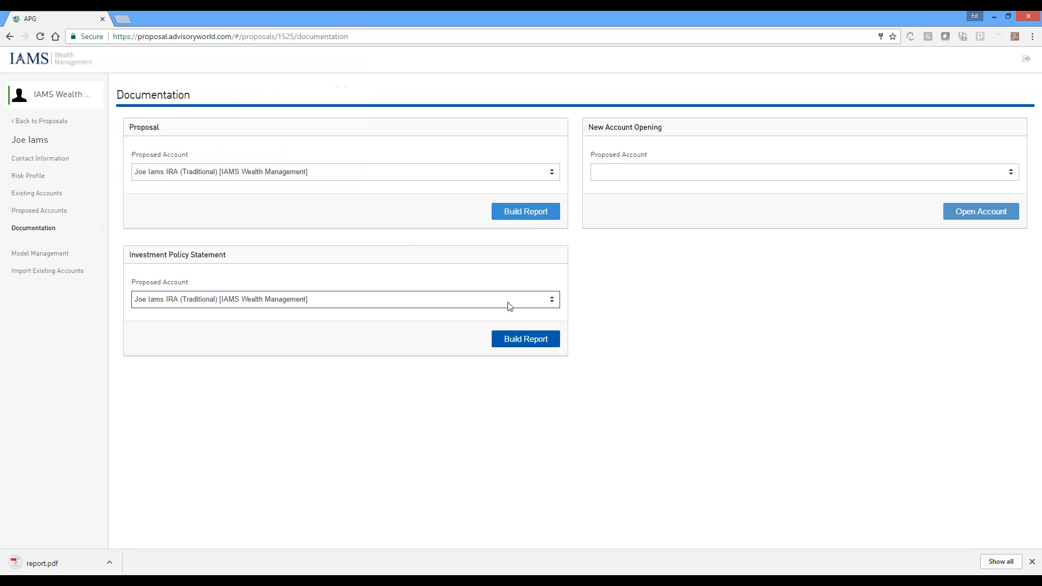
click(84, 563)
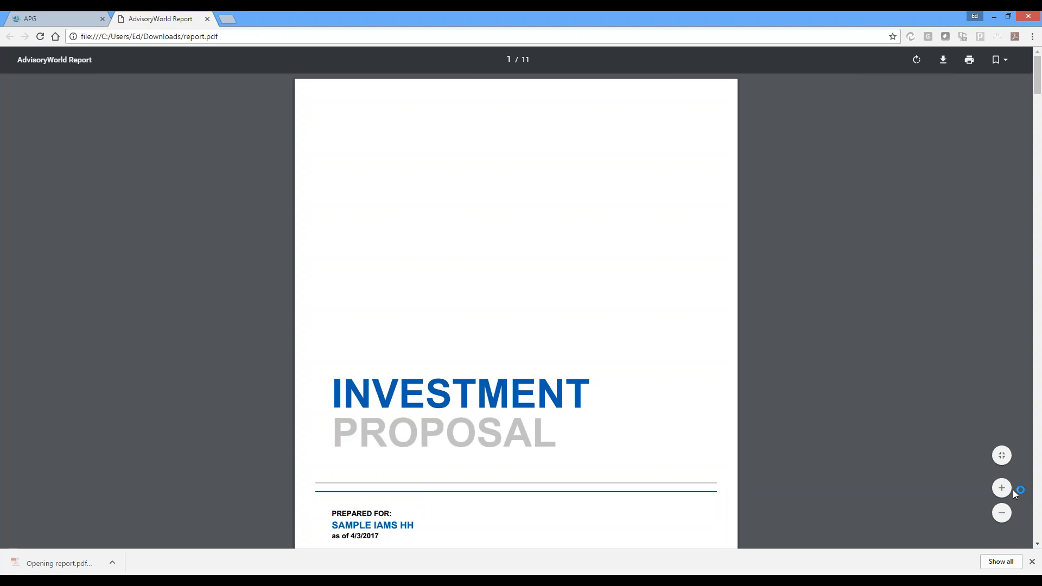
Enlarge the investment proposal and examine its cover, the risk tolerance section, and the recommended allocation of current and proposed holdings
click(1003, 487)
click(1002, 514)
click(1002, 515)
click(1002, 515)
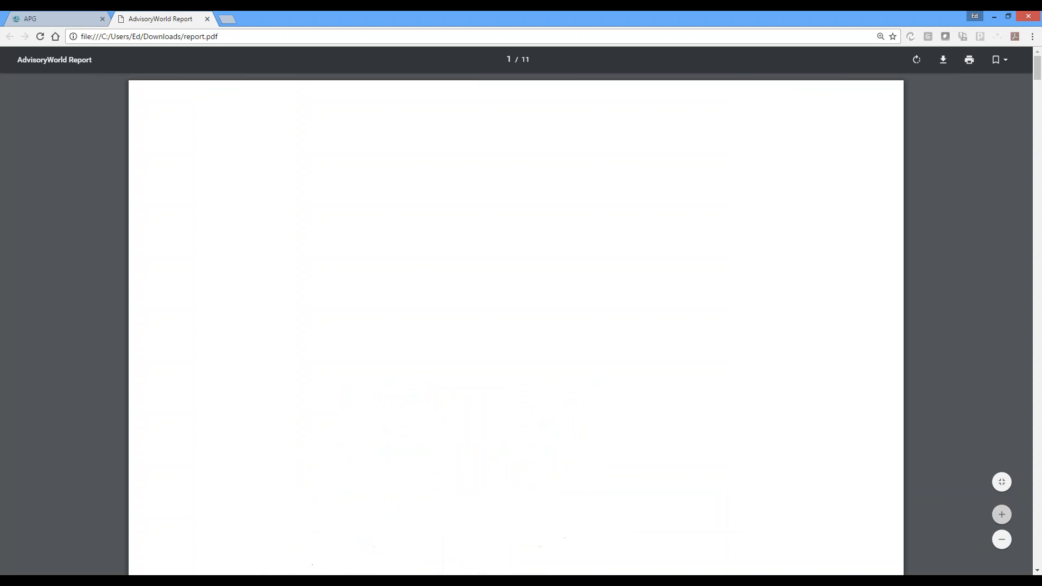
scroll(921, 430, down, 5)
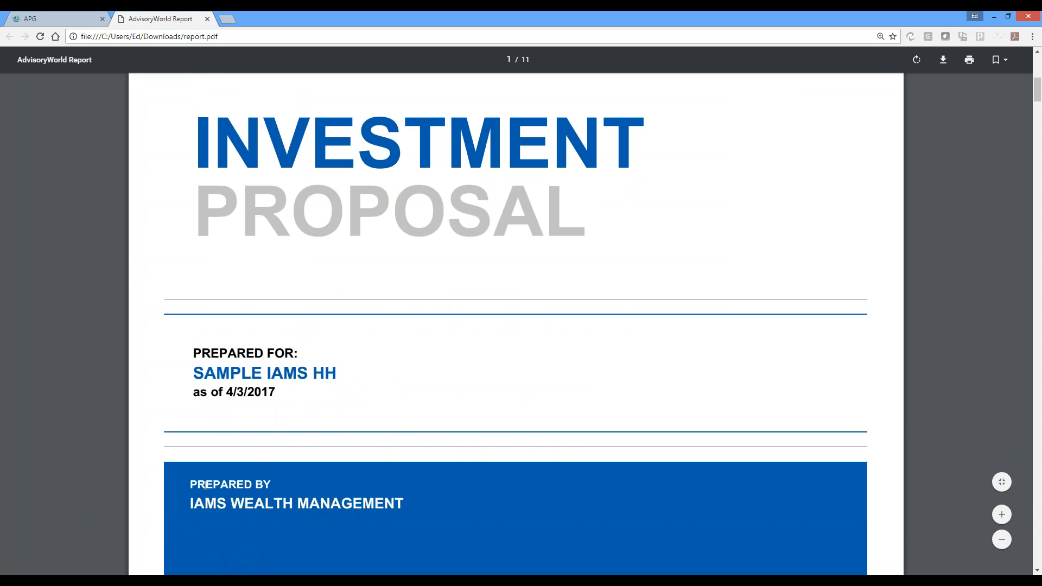
scroll(246, 414, down, 1)
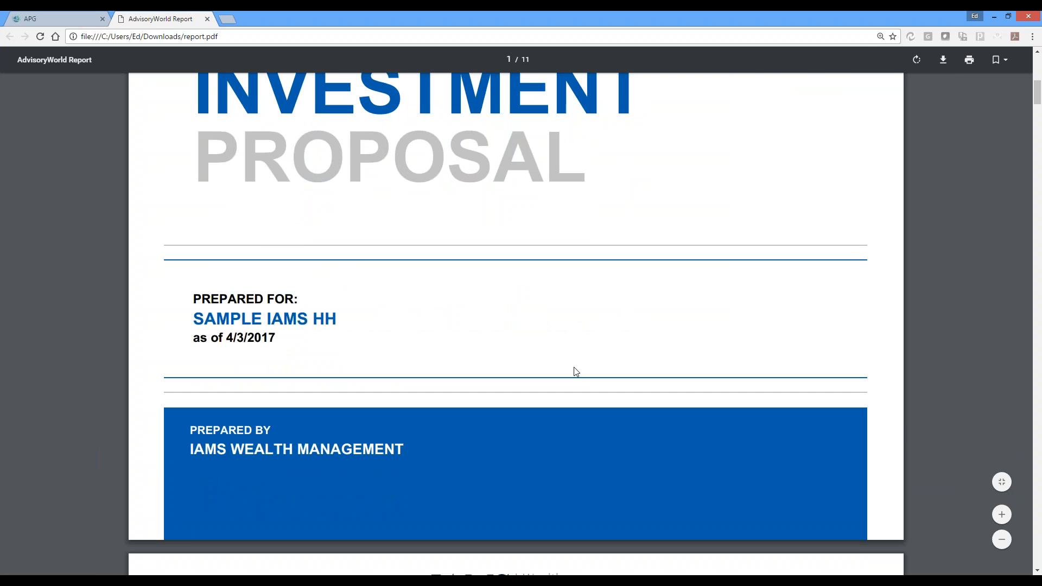
scroll(576, 361, down, 2)
scroll(577, 355, down, 7)
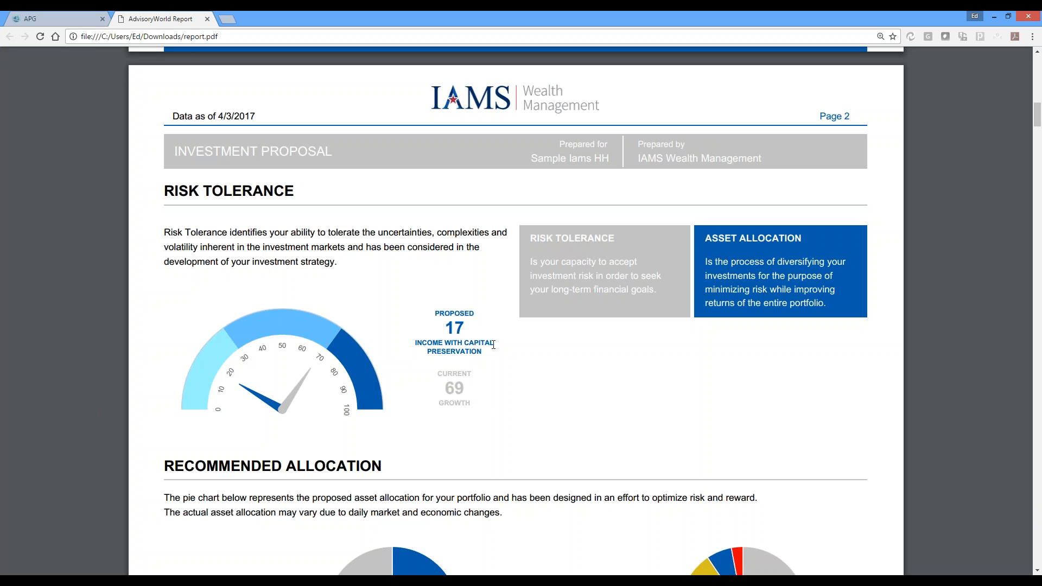
scroll(491, 347, down, 8)
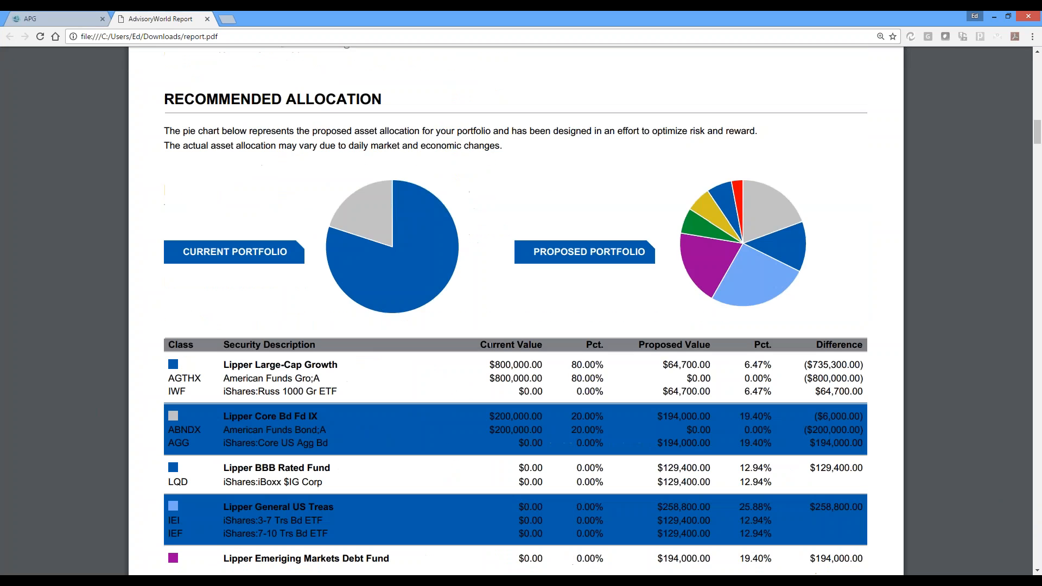
scroll(491, 346, down, 1)
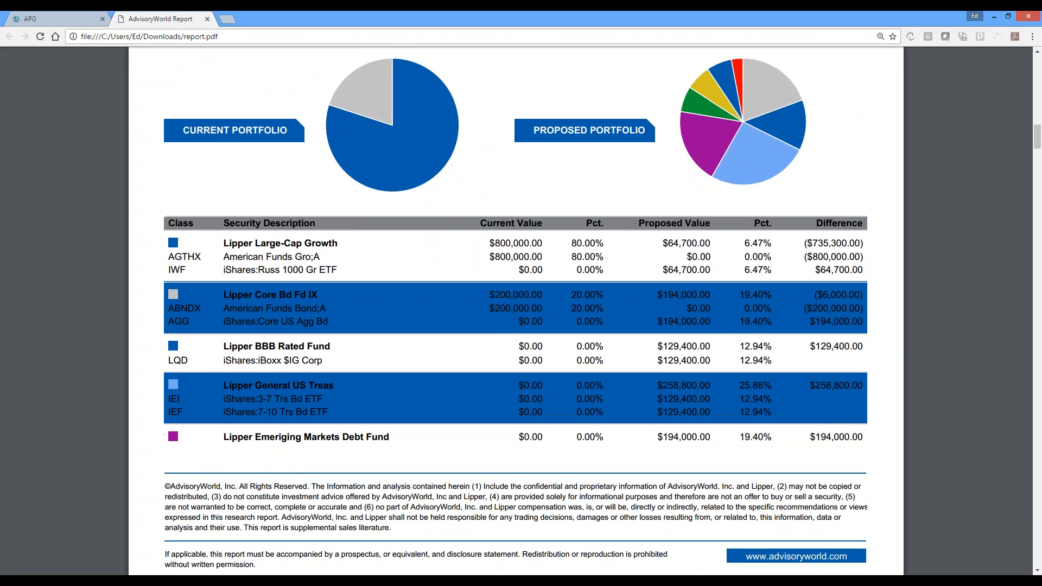
scroll(491, 347, up, 1)
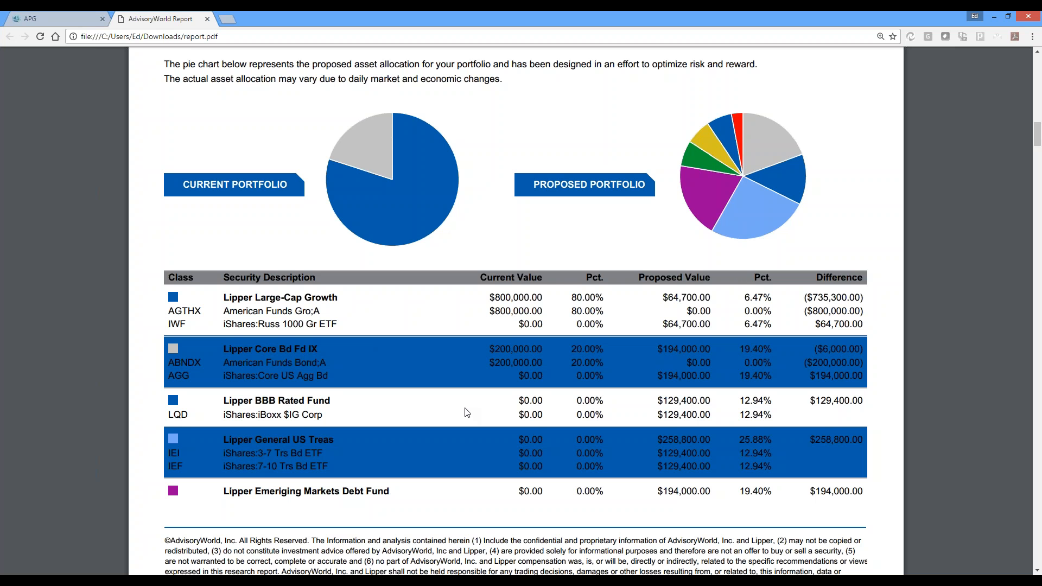
scroll(466, 413, down, 10)
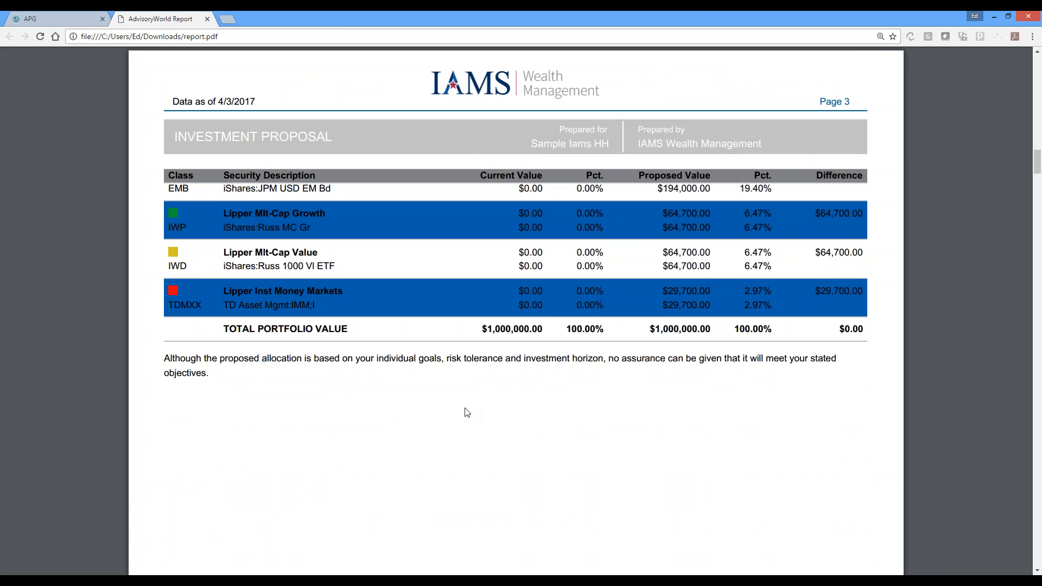
Examine the Risk vs. Return Matrix on page 4, including its chart and performance table
scroll(466, 412, down, 15)
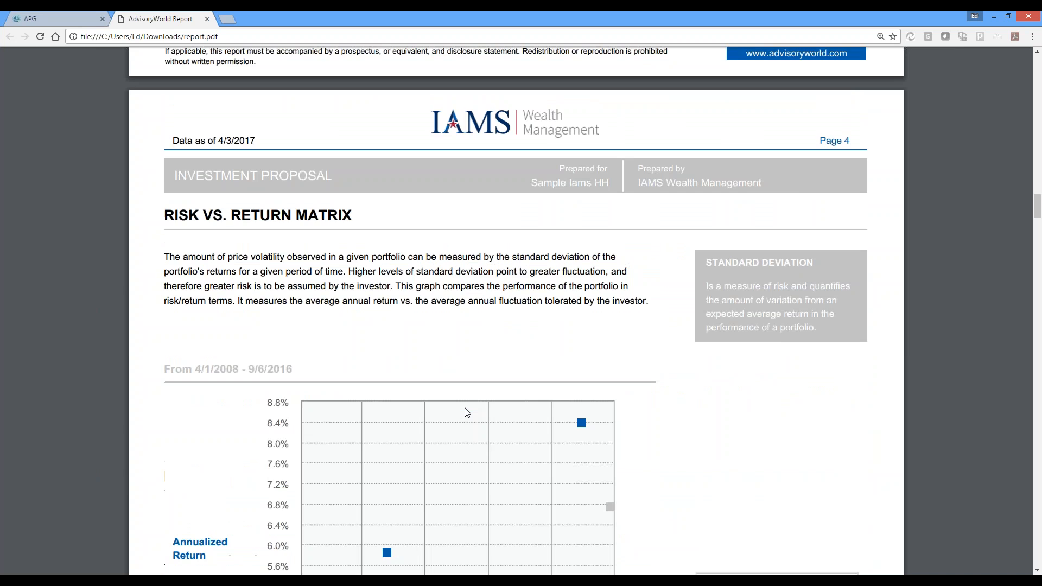
scroll(466, 413, down, 5)
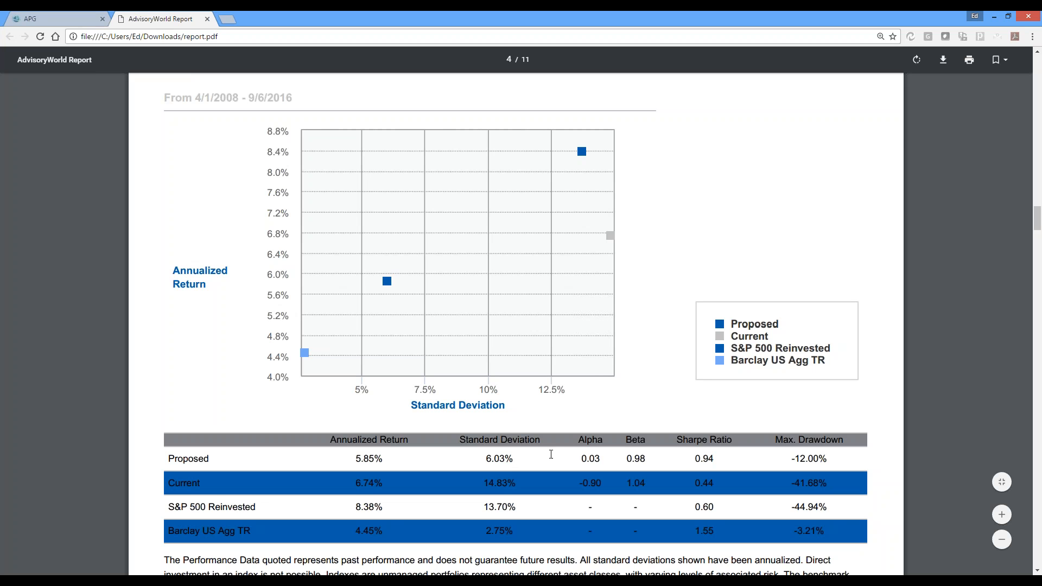
scroll(823, 425, down, 3)
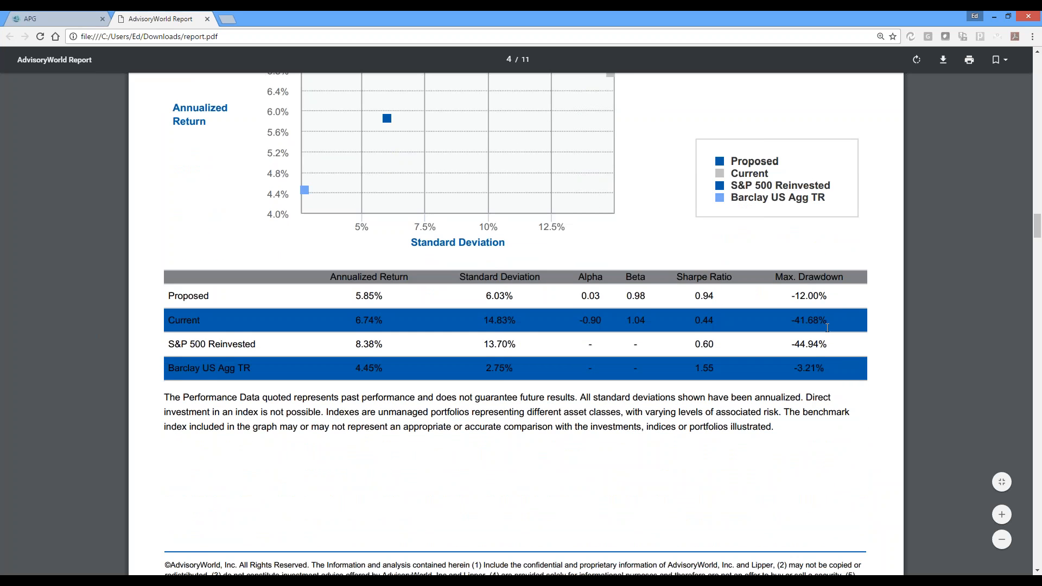
Examine the proposal's historical performance, annualized returns, potential range of returns, and performance disclosure for the current and proposed portfolios
scroll(827, 324, down, 10)
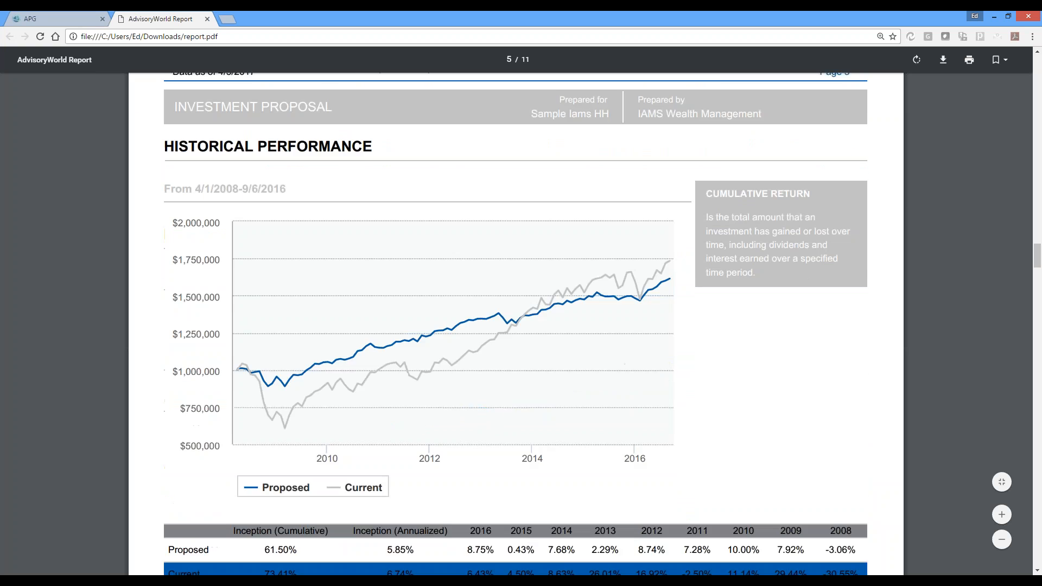
scroll(827, 325, down, 1)
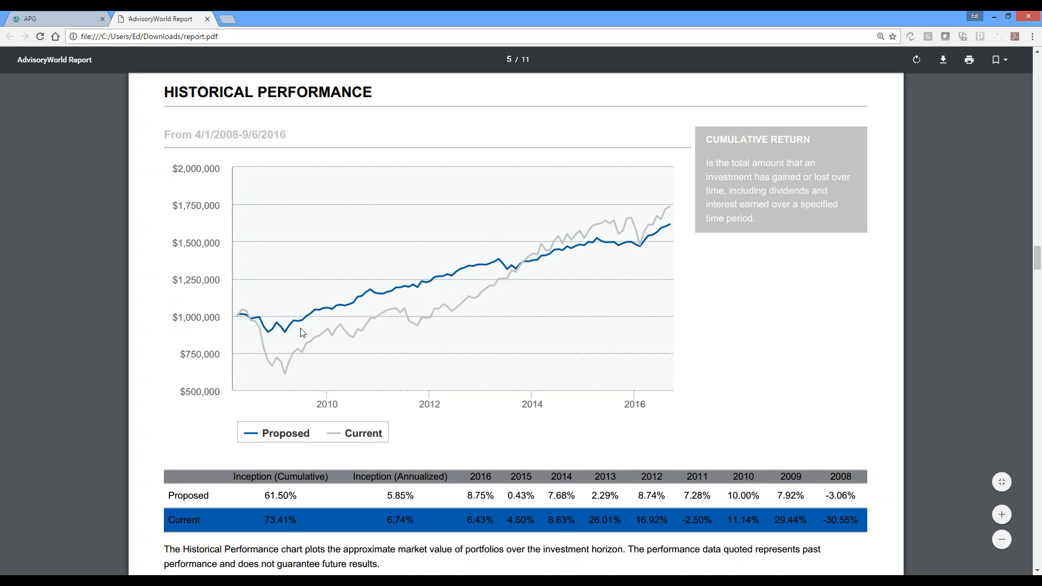
scroll(518, 306, down, 15)
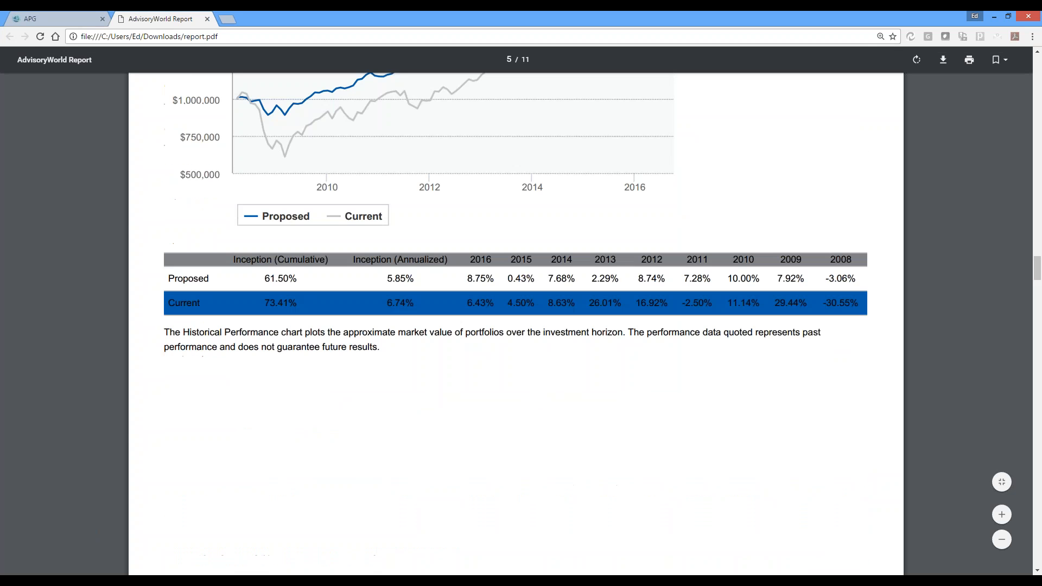
scroll(518, 304, down, 2)
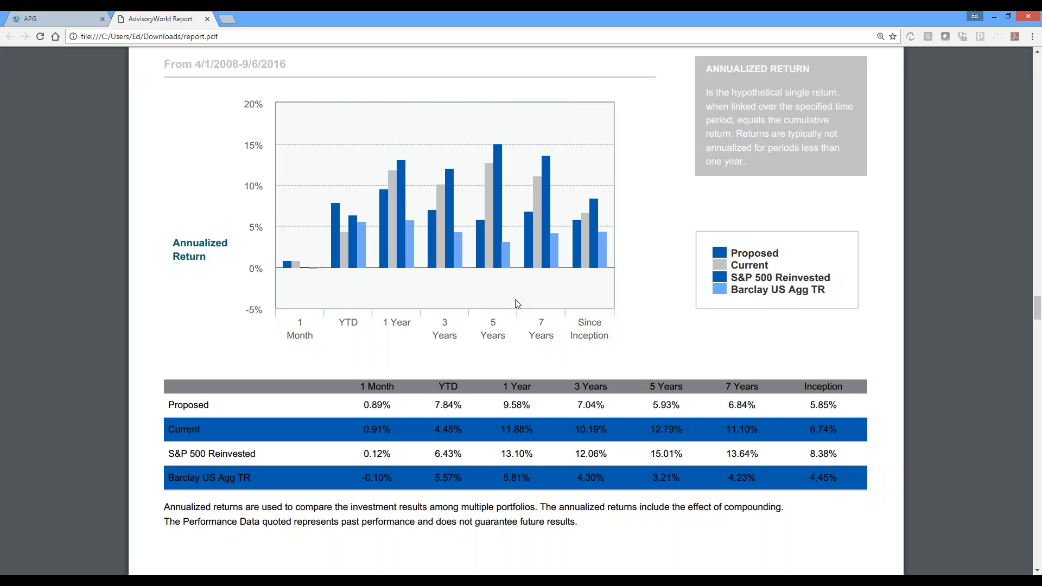
scroll(517, 304, down, 2)
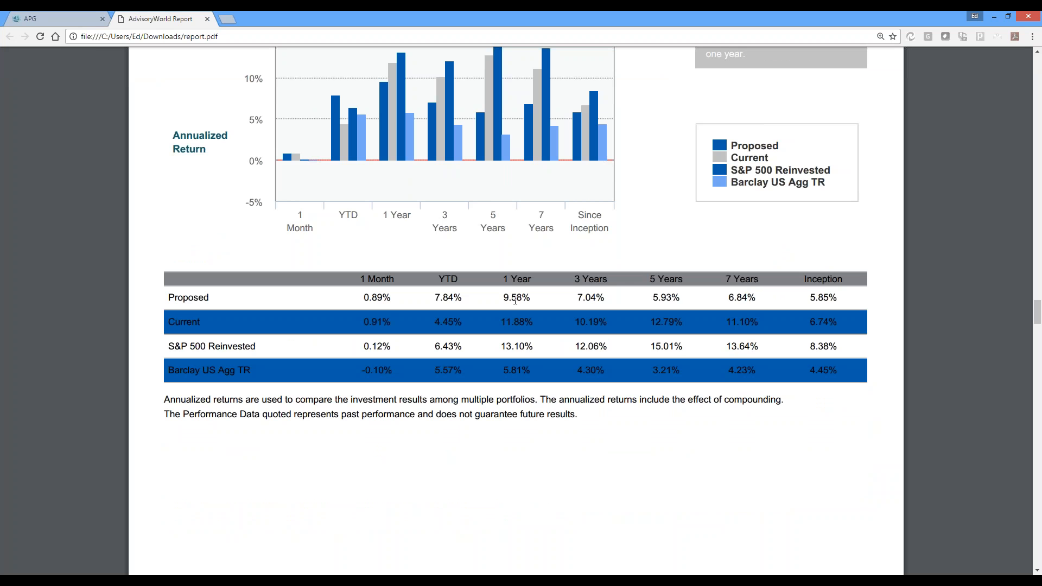
scroll(515, 300, down, 12)
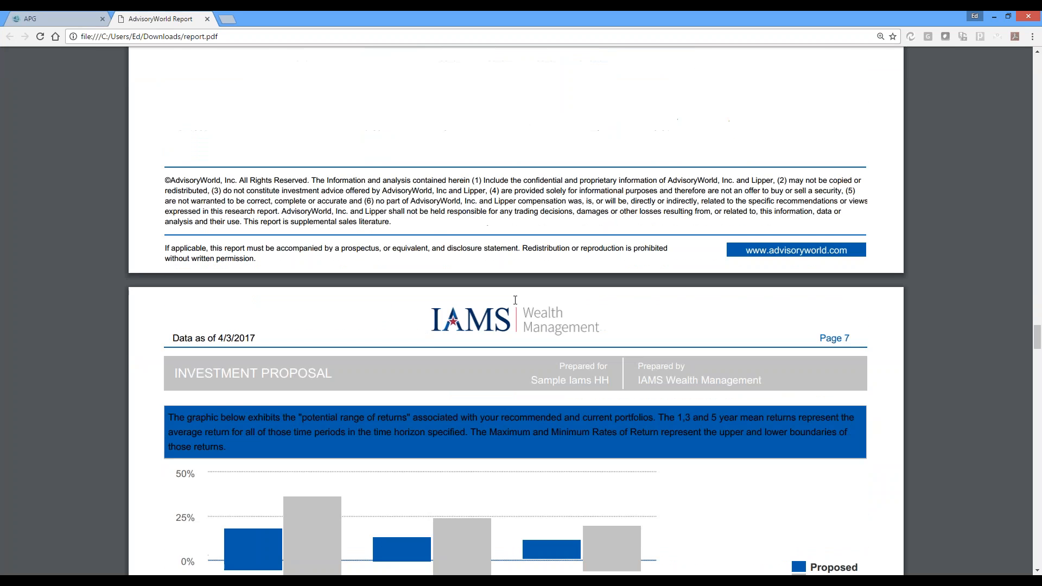
scroll(516, 300, down, 1)
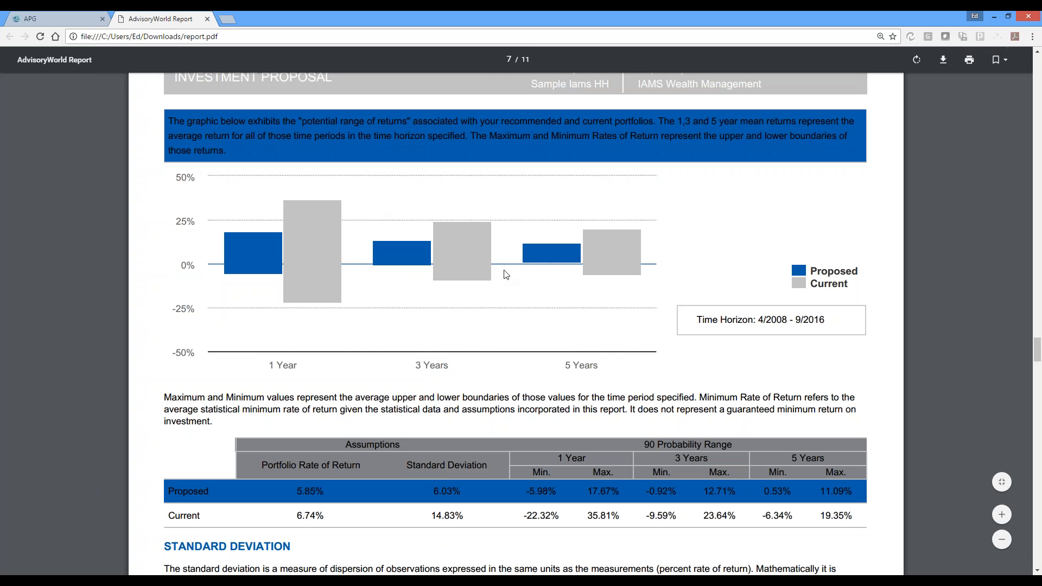
scroll(599, 281, down, 20)
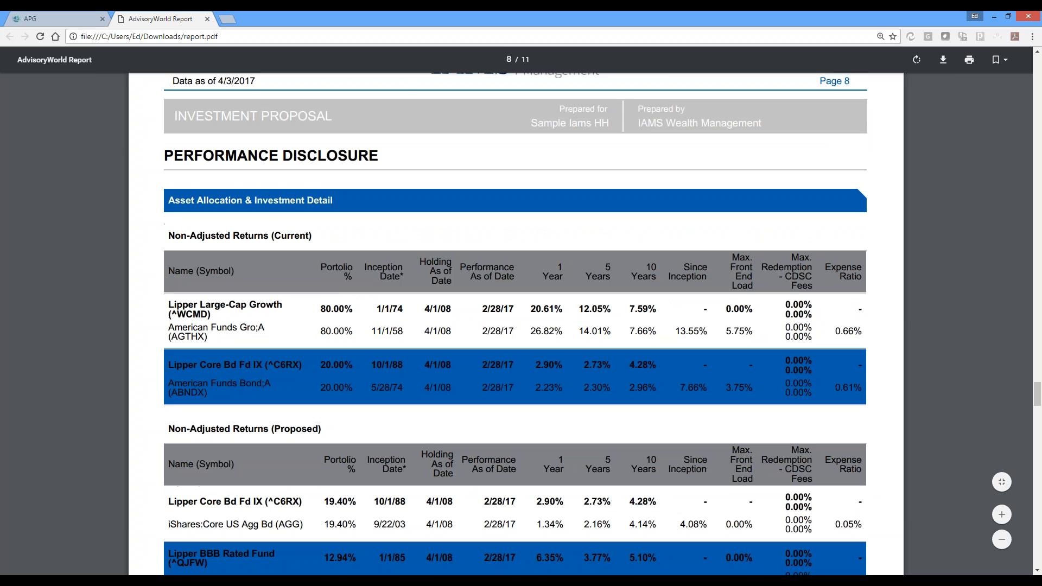
scroll(516, 324, down, 1)
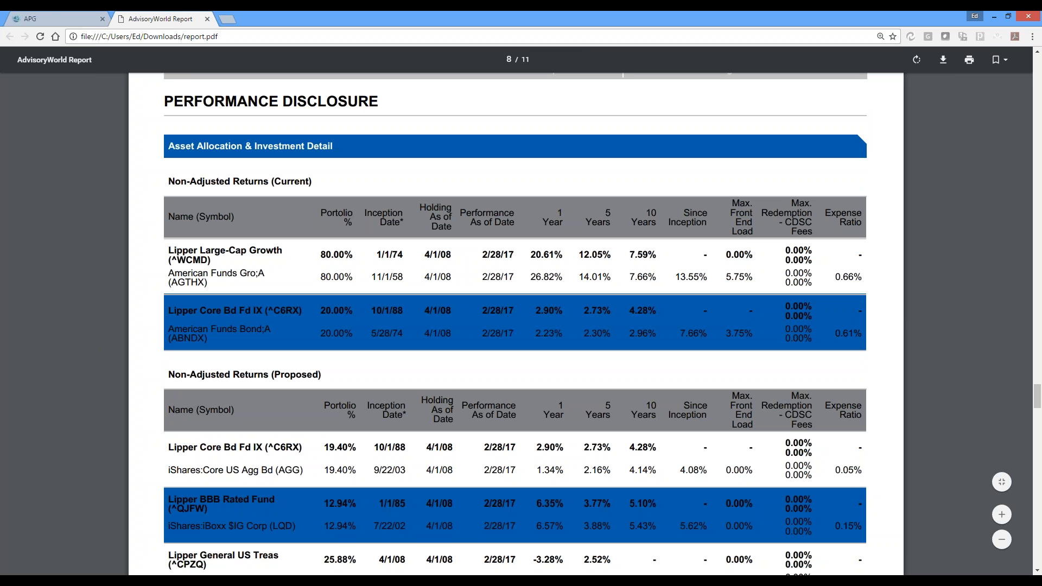
Build the Investment Policy Statement report for the proposed traditional IRA, save it to Downloads as report, and open the PDF
click(51, 16)
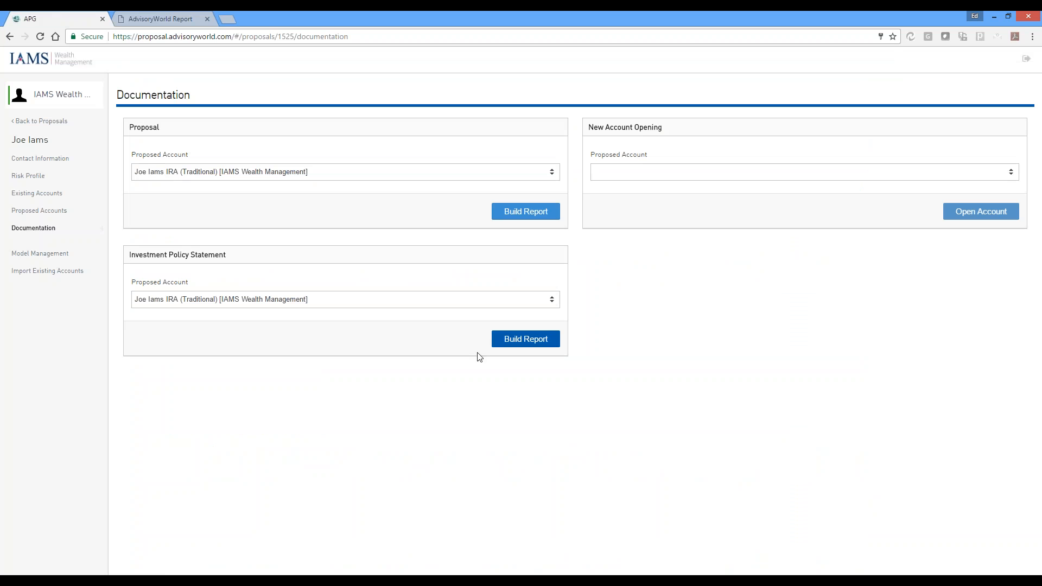
click(536, 343)
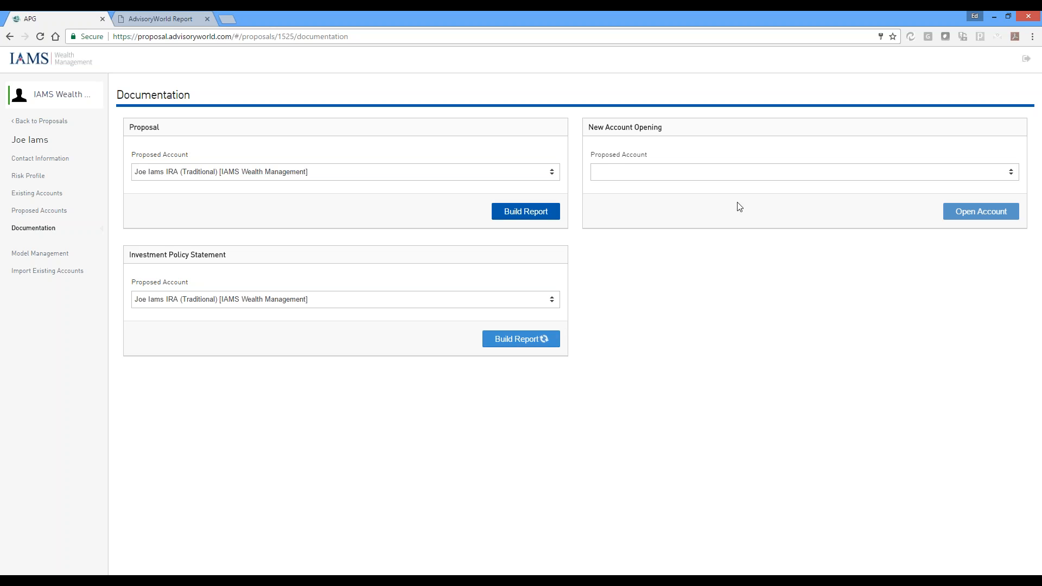
click(730, 172)
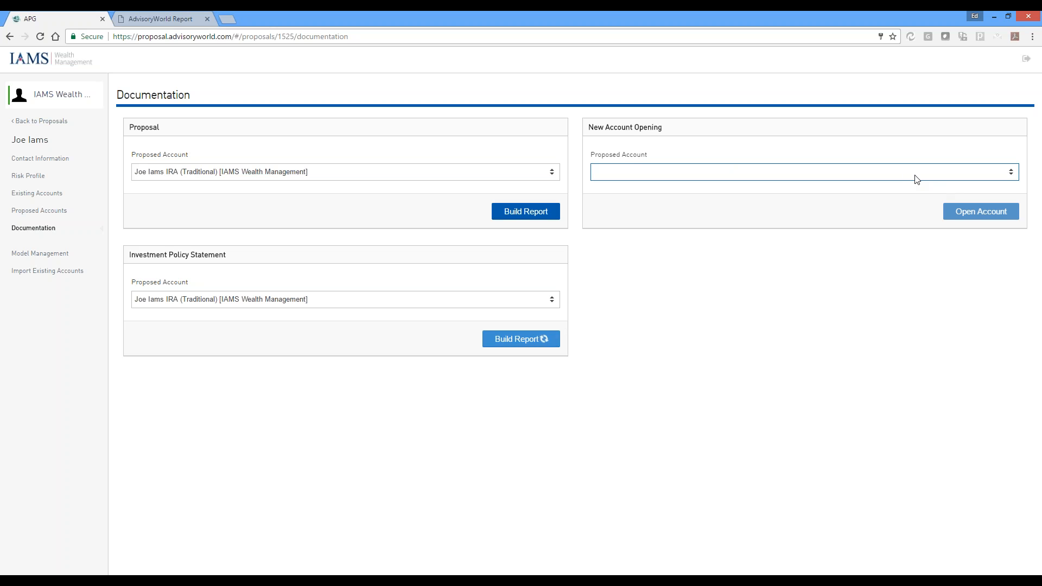
click(914, 175)
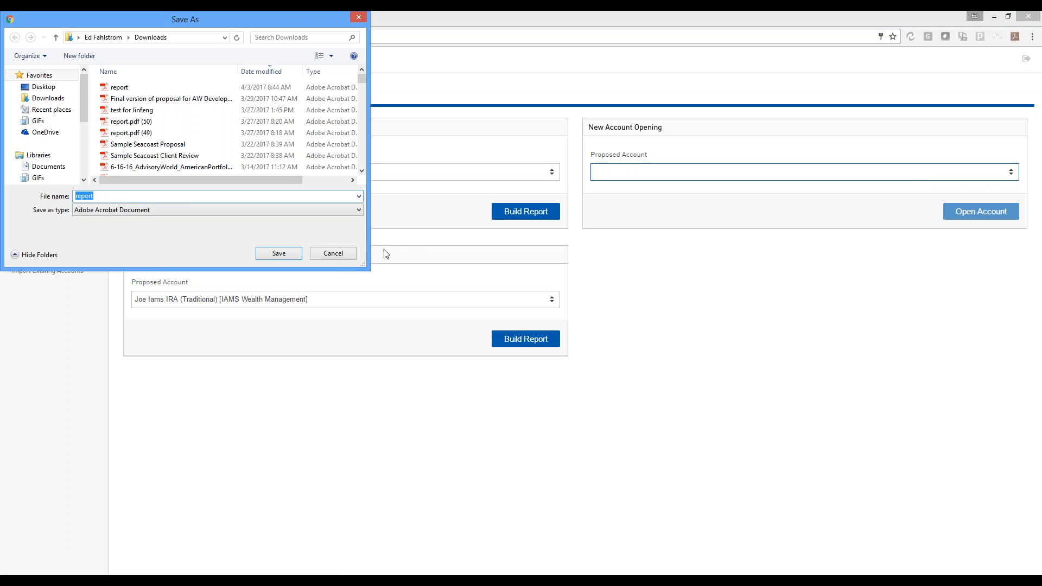
click(284, 257)
click(565, 301)
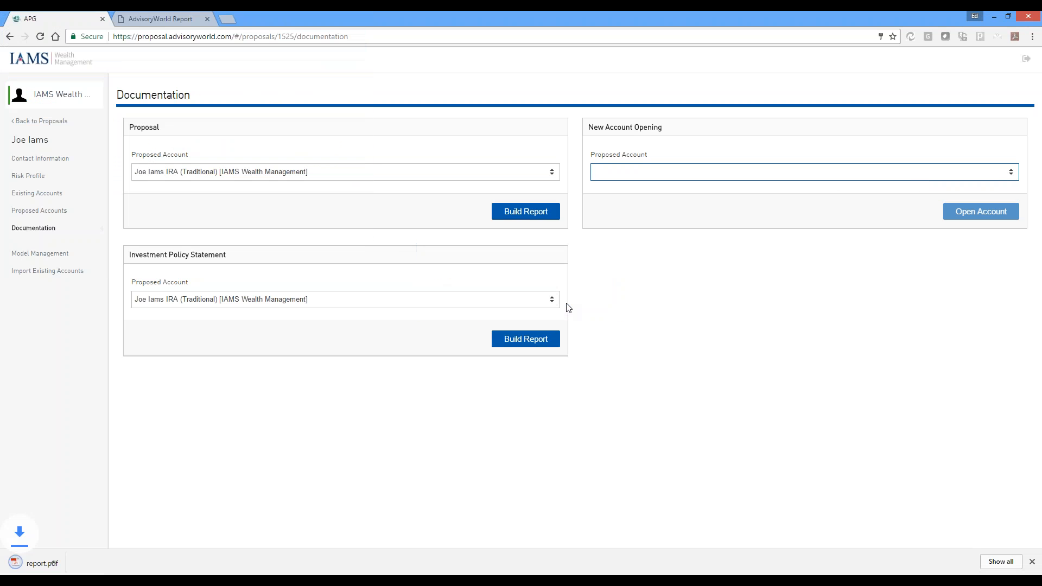
click(87, 561)
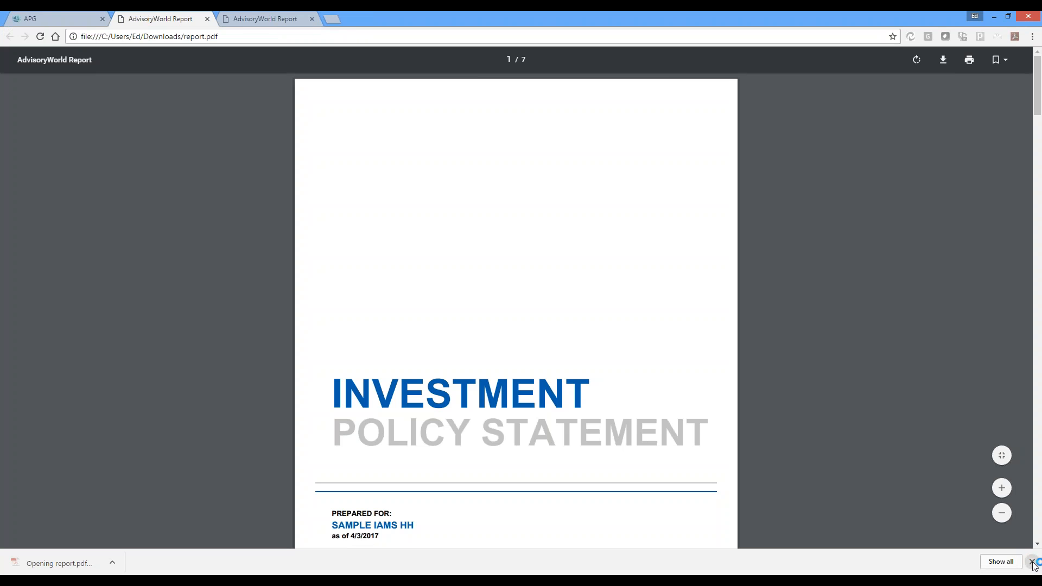
click(1033, 562)
Enlarge the Investment Policy Statement and examine its cover, purpose, client profile, and investment objective with the risk gauge
click(1002, 517)
click(1001, 517)
scroll(872, 313, down, 7)
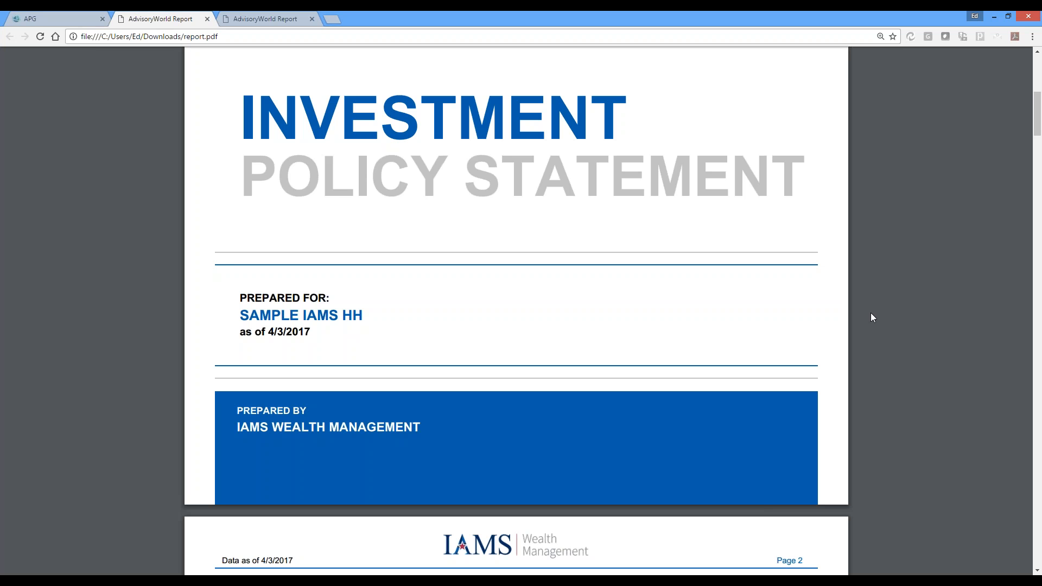
scroll(873, 309, down, 7)
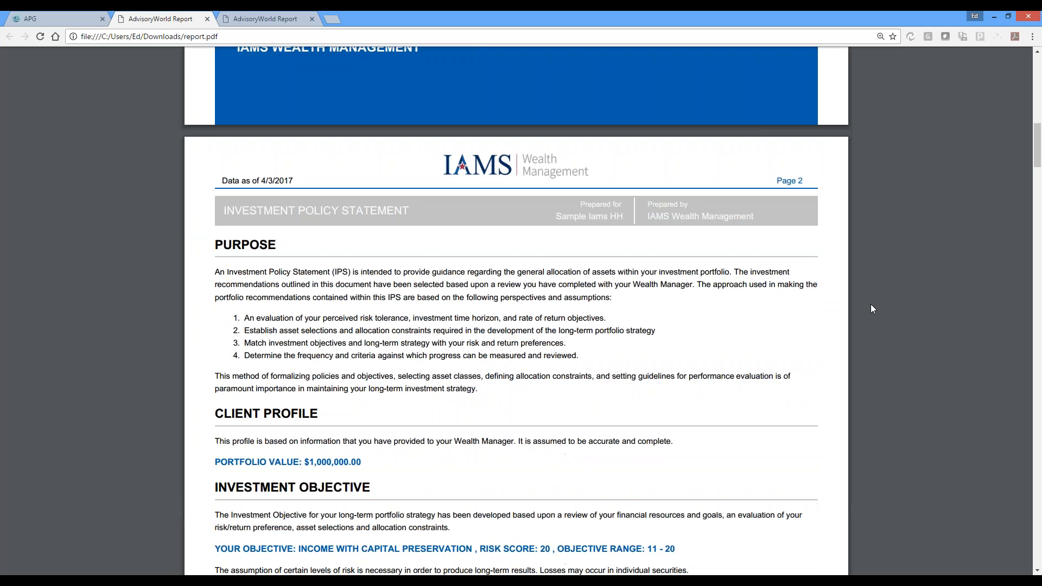
scroll(871, 301, down, 2)
scroll(868, 292, down, 1)
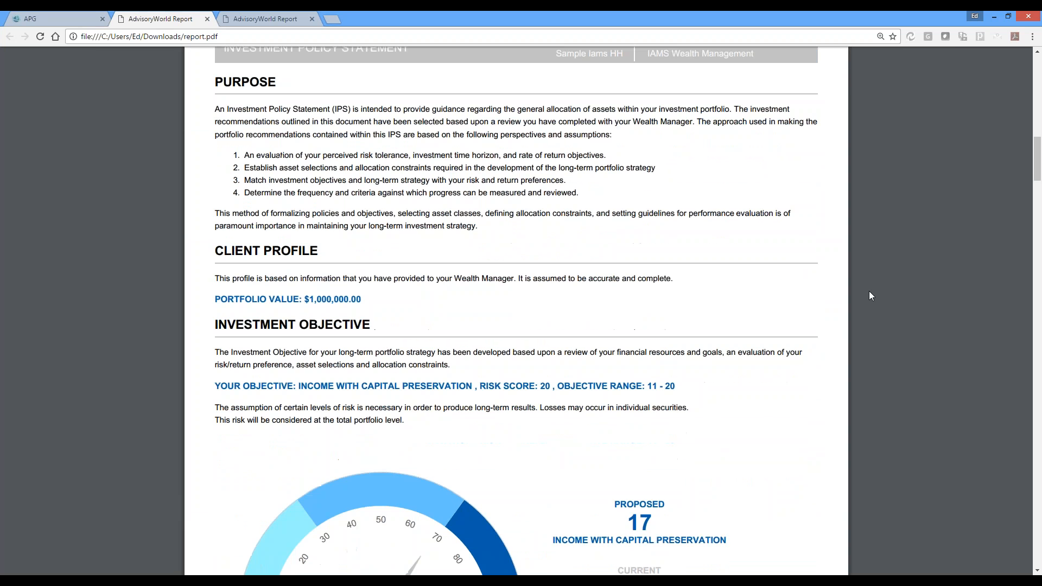
scroll(868, 291, up, 1)
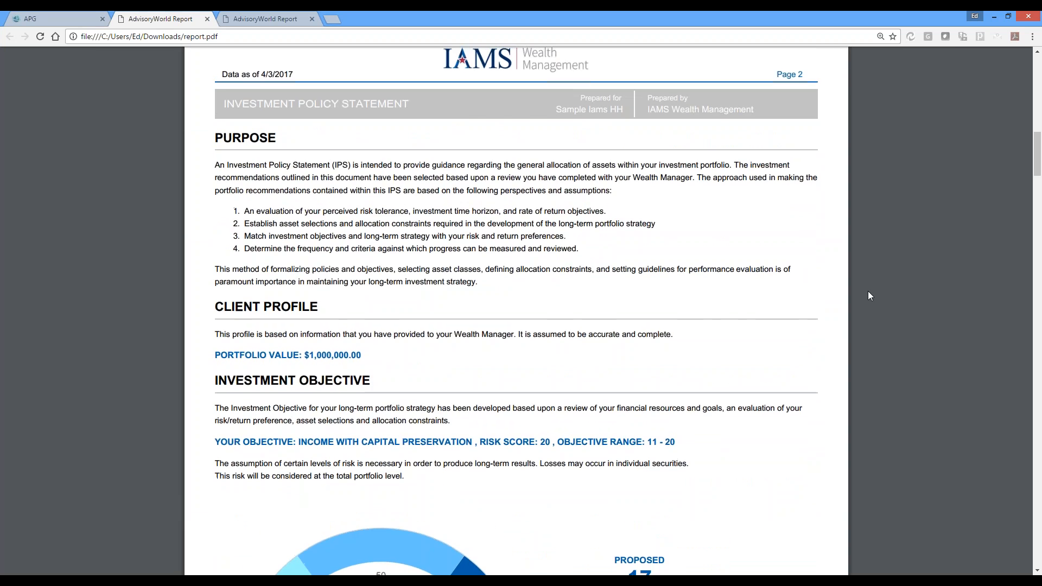
scroll(868, 292, up, 1)
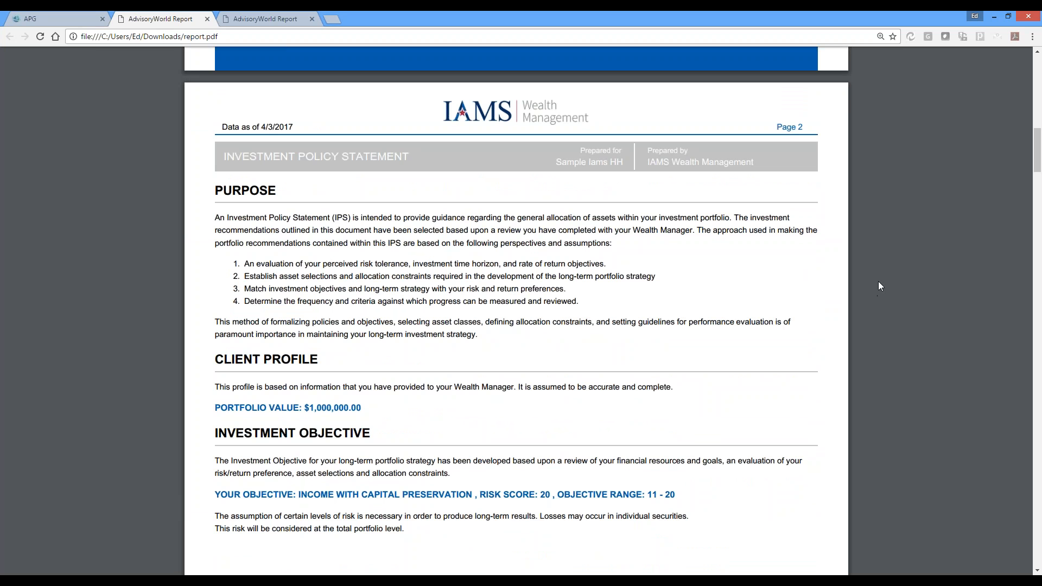
scroll(925, 281, down, 3)
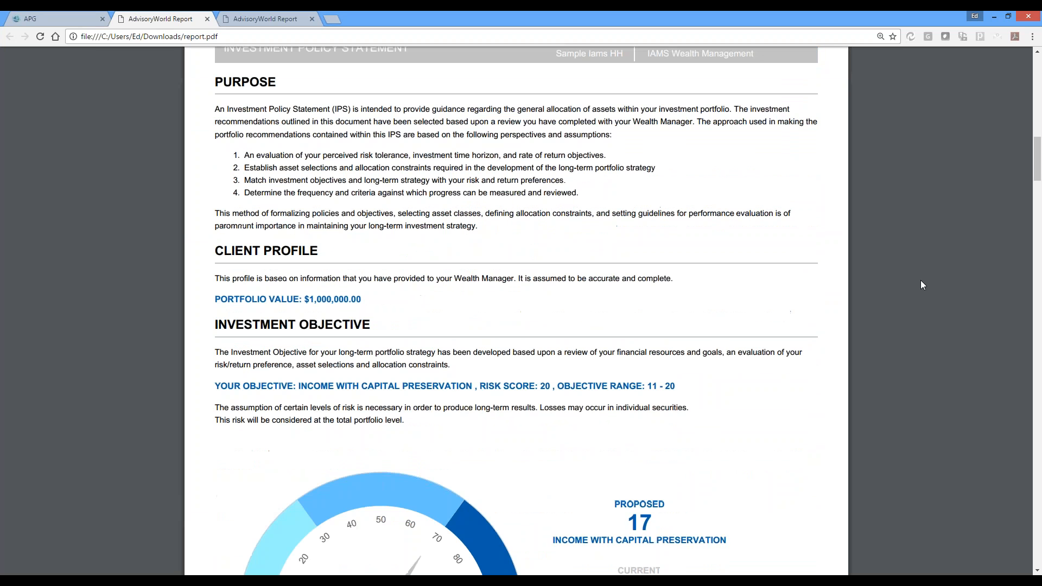
scroll(921, 276, down, 2)
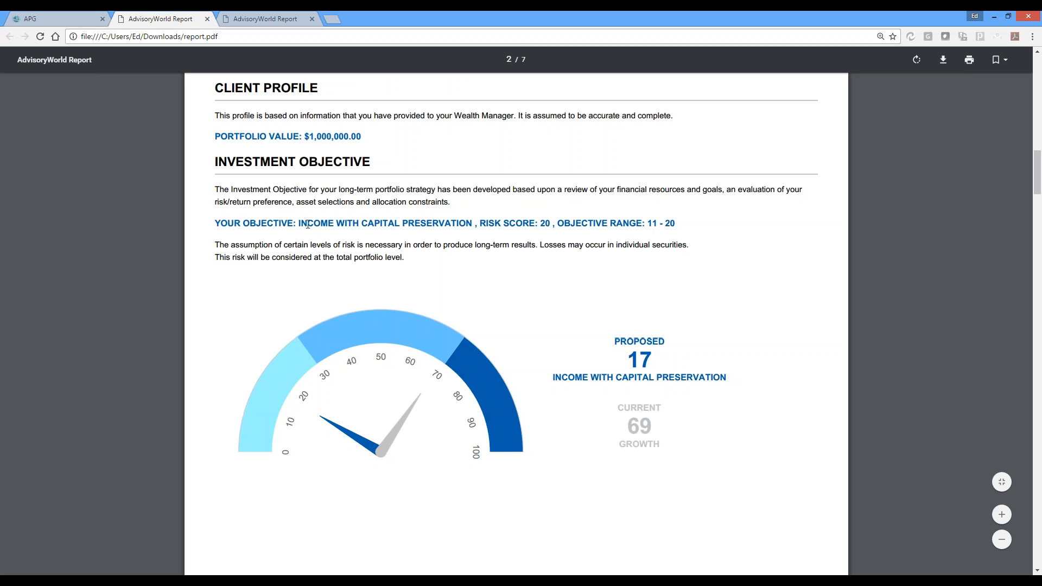
Highlight the risk score and the objective range in the client's investment objective line on page 2
drag(300, 224, 551, 223)
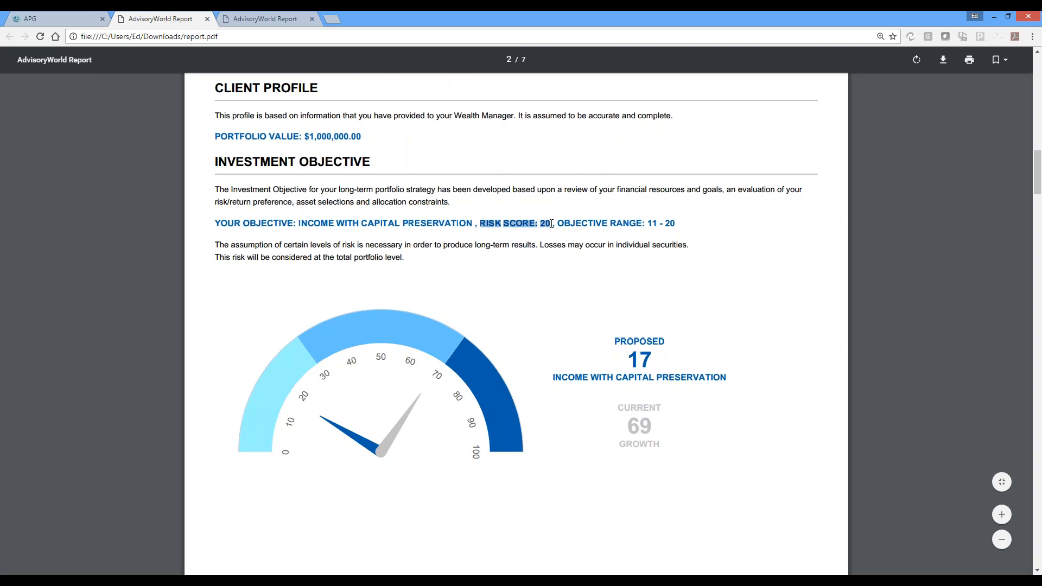
click(579, 225)
drag(558, 225, 680, 226)
click(683, 227)
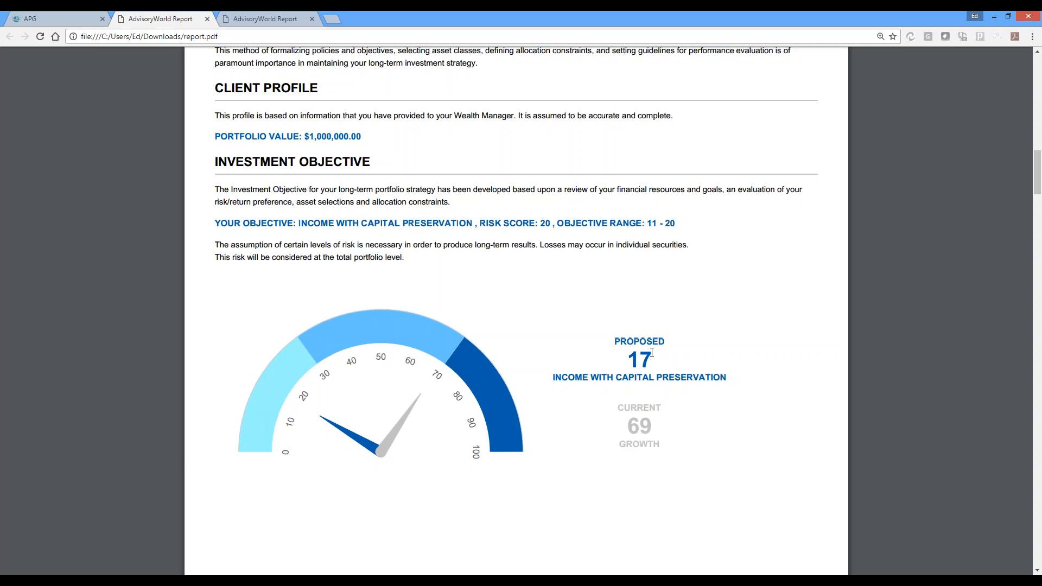
Review the policy statement's risk tolerance, time horizon, portfolio recommendation, monitoring, rebalancing, and selection criteria sections through the acceptance signature page
scroll(652, 352, down, 10)
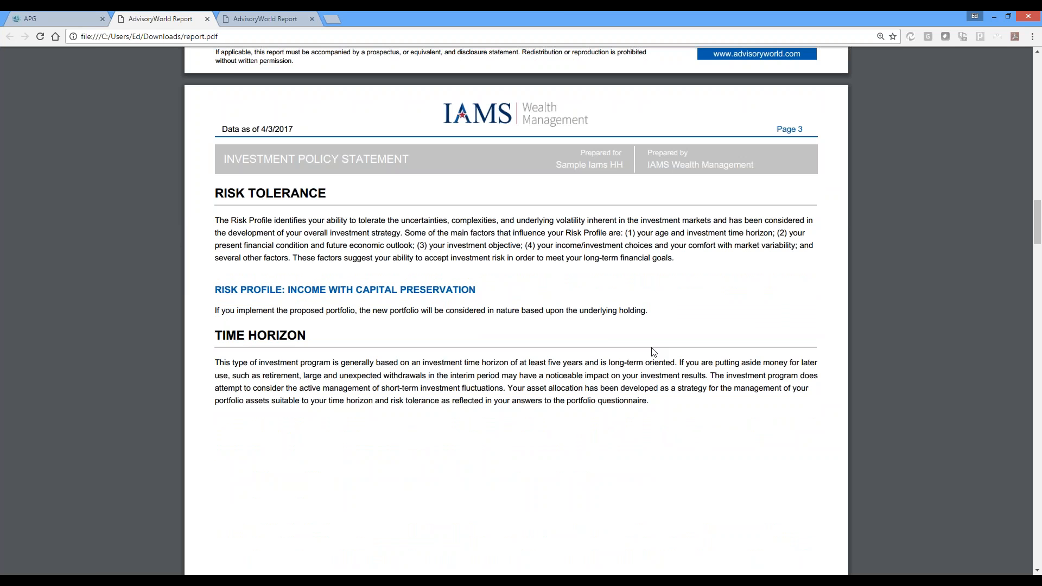
scroll(653, 352, down, 15)
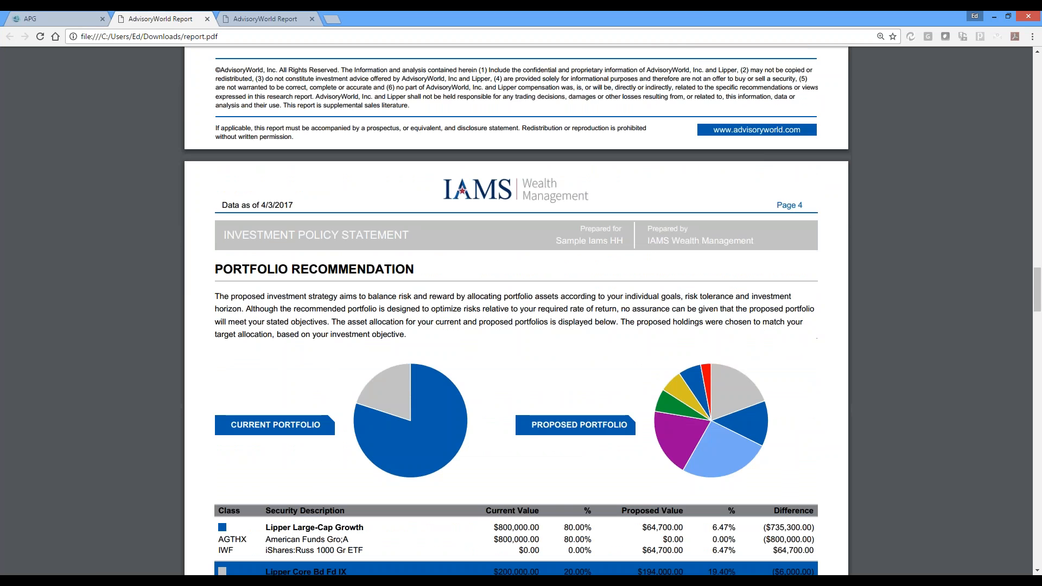
scroll(655, 342, down, 5)
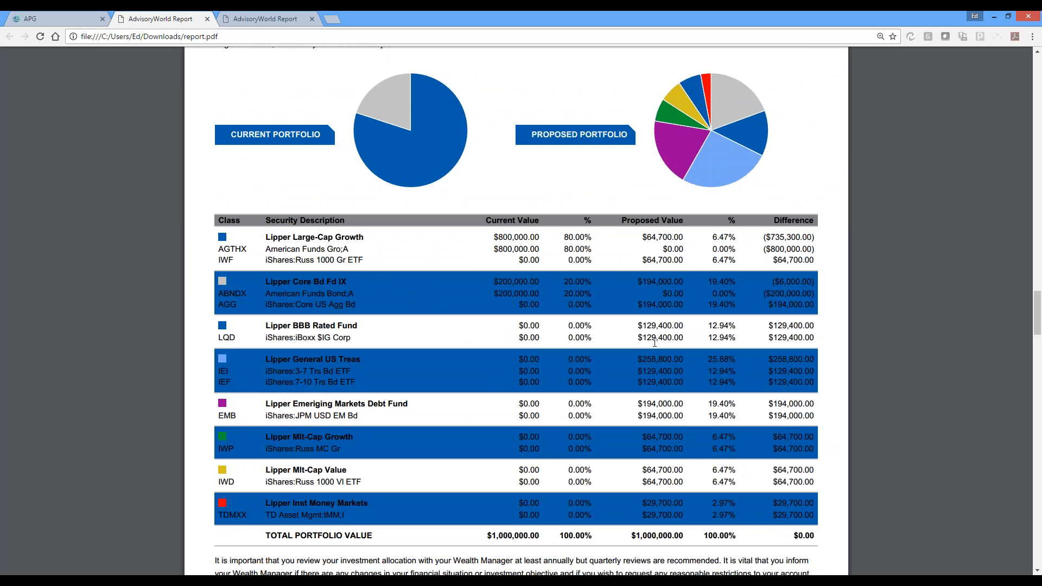
scroll(655, 343, down, 20)
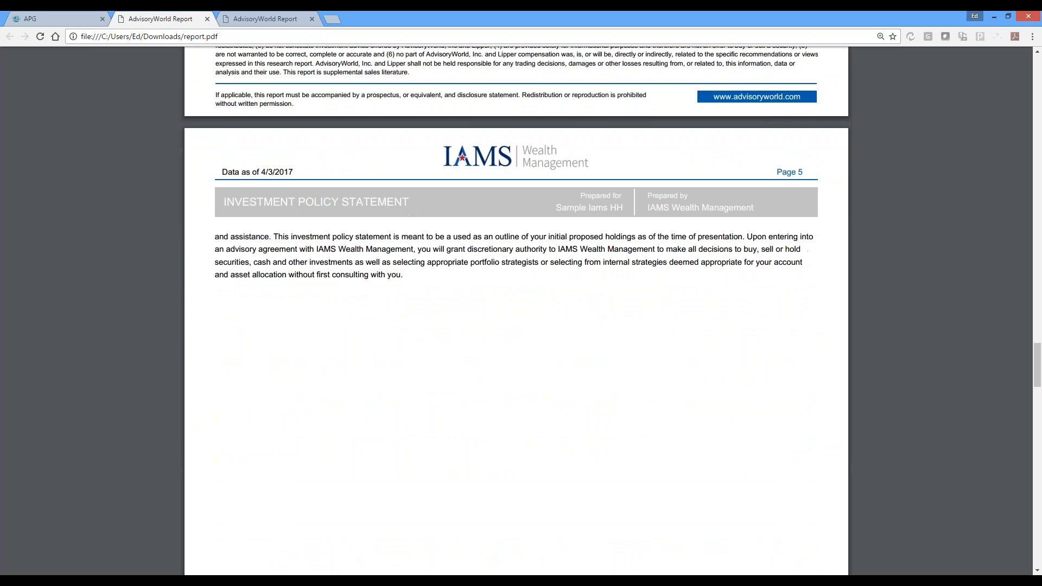
scroll(517, 311, down, 10)
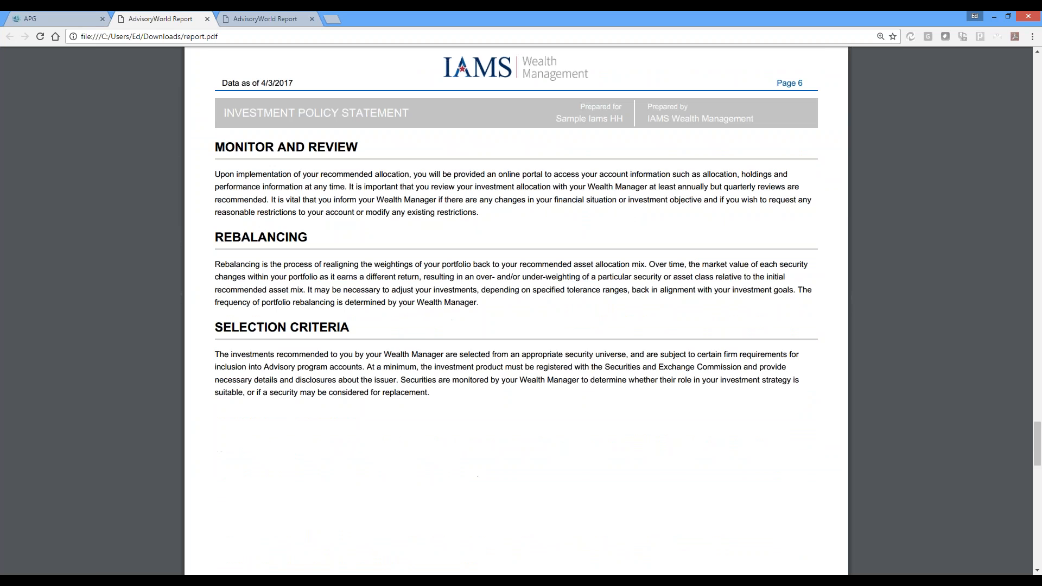
scroll(517, 311, down, 15)
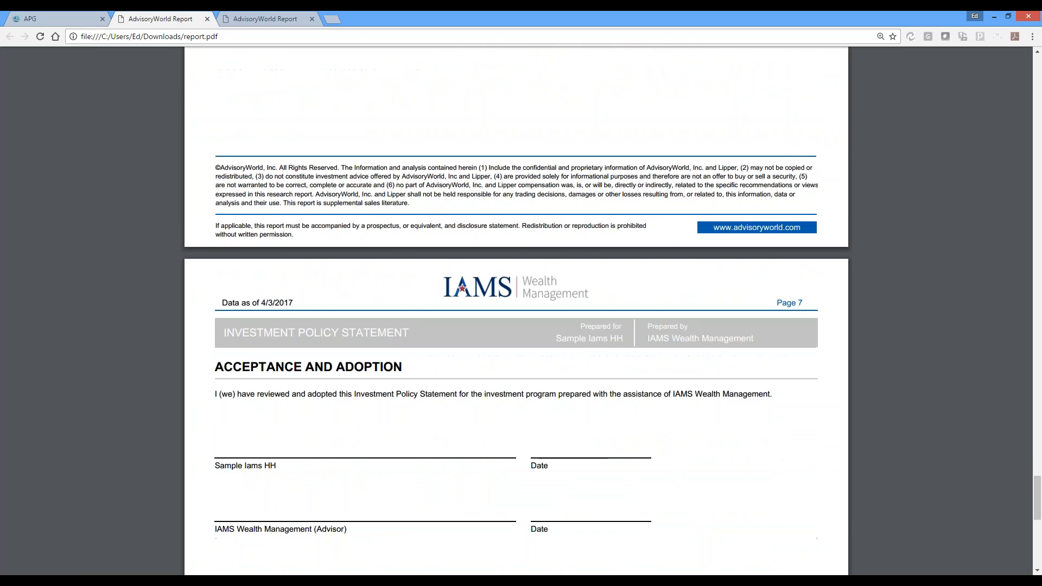
scroll(516, 311, down, 1)
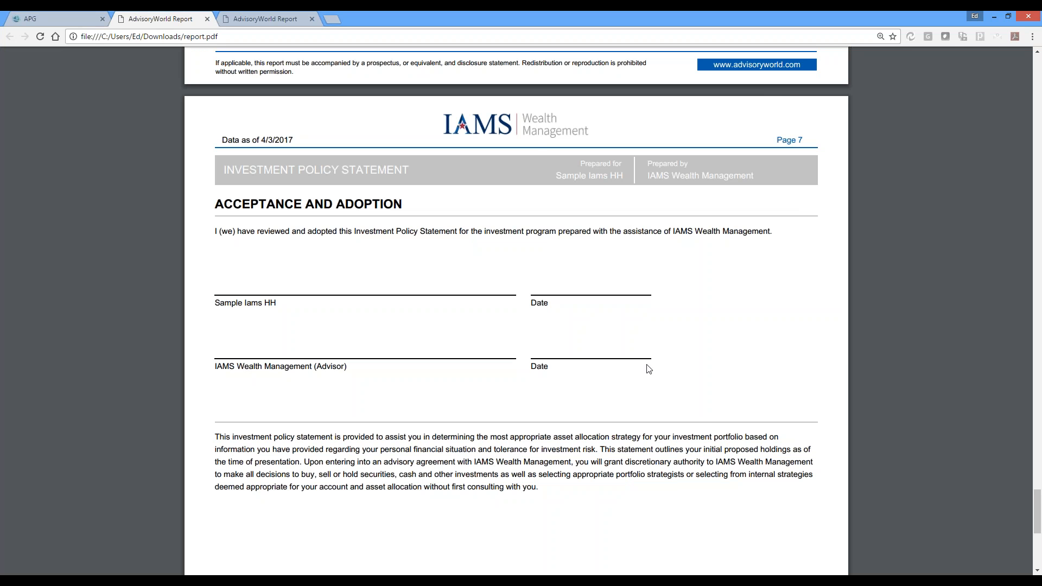
Return to the Documentation page and choose the client's traditional IRA as the proposed account for New Account Opening
click(100, 20)
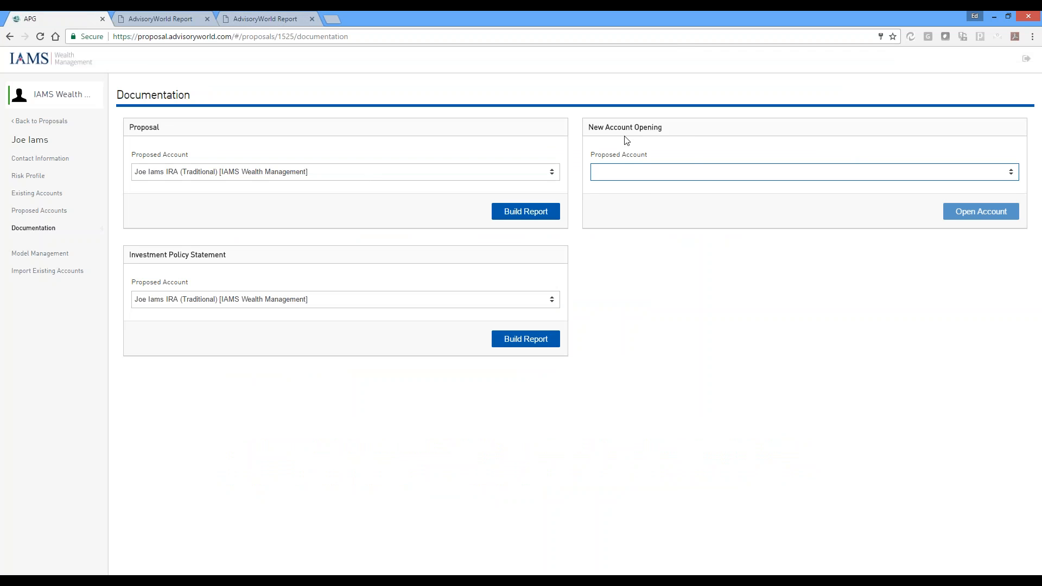
click(700, 172)
click(669, 194)
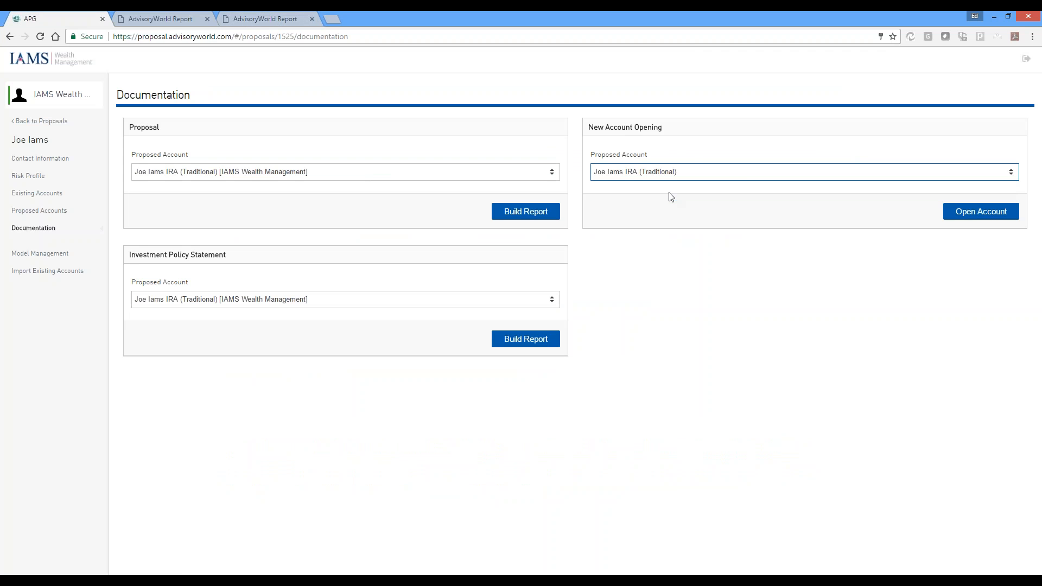